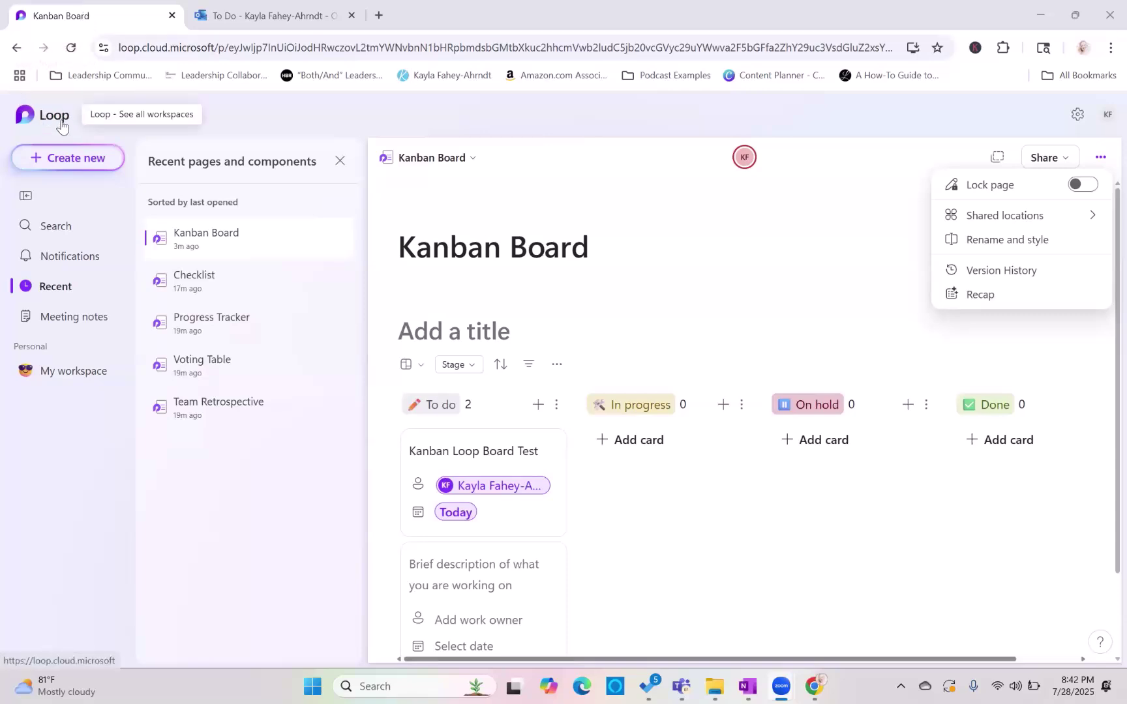
Step: Copy the Kanban Board as a Loop component link and allow clipboard access
left_click(1052, 215)
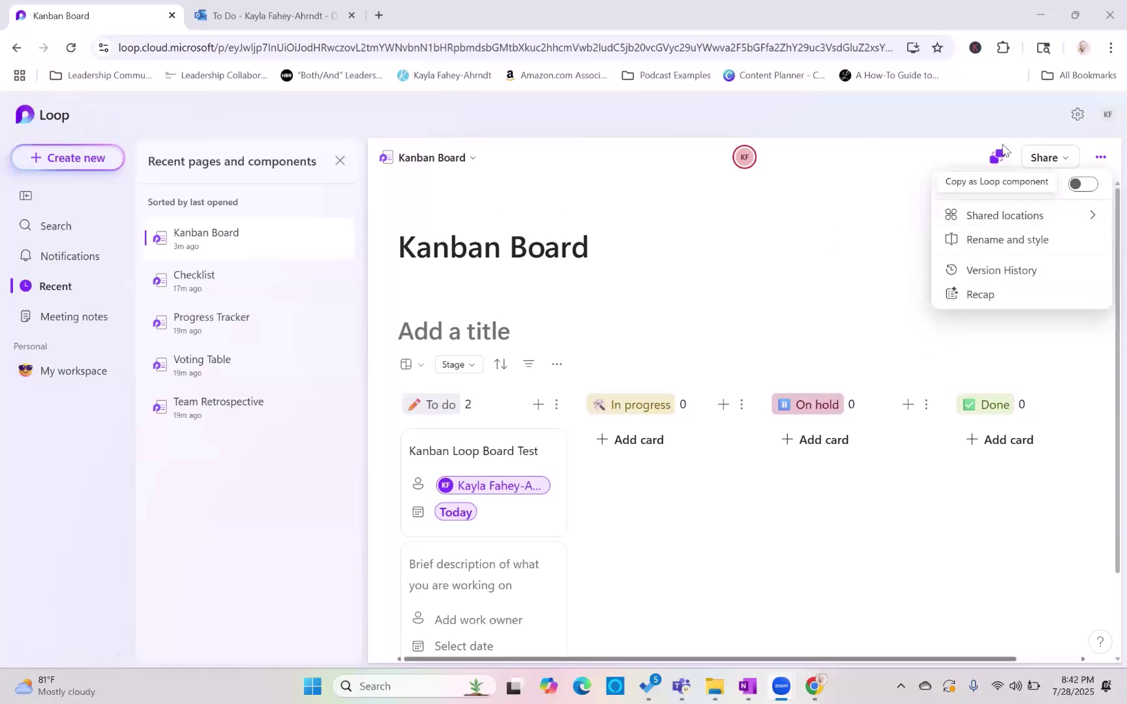
left_click(998, 159)
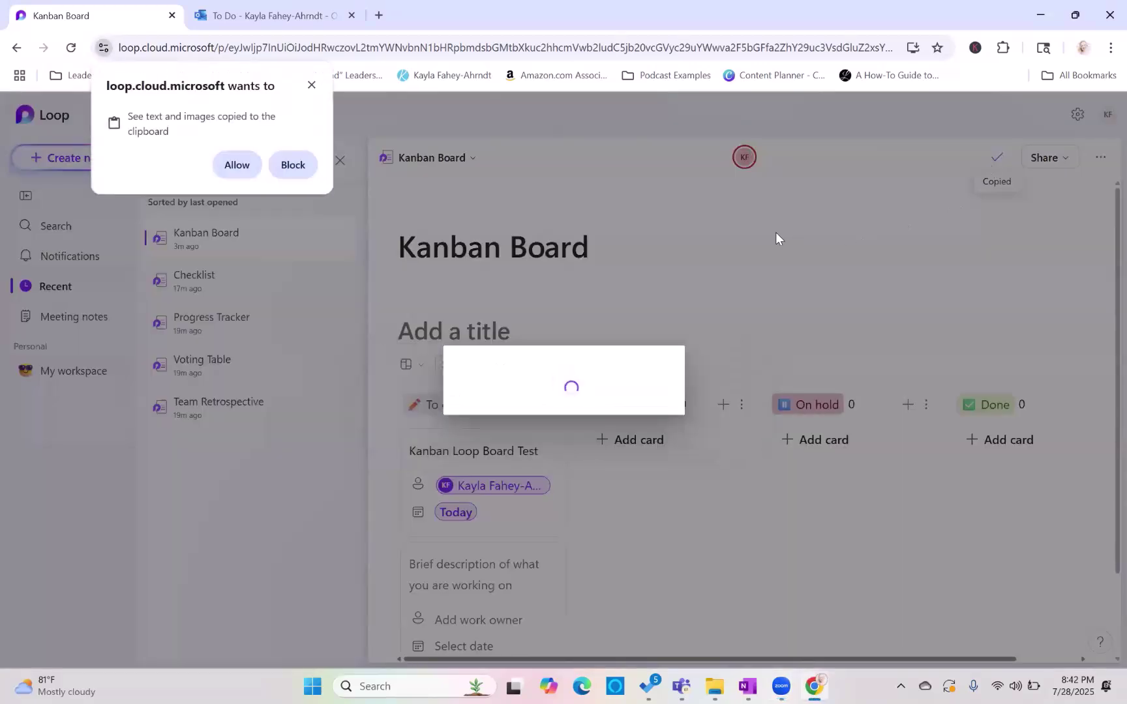
left_click(236, 165)
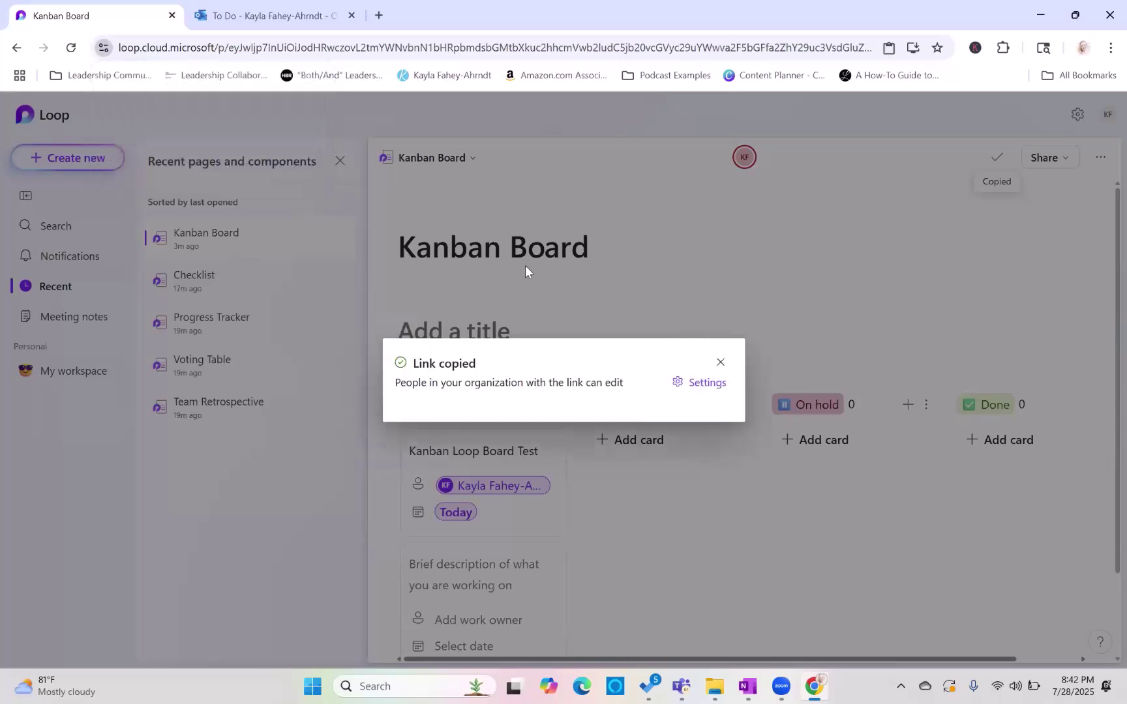
mouse_move(682, 686)
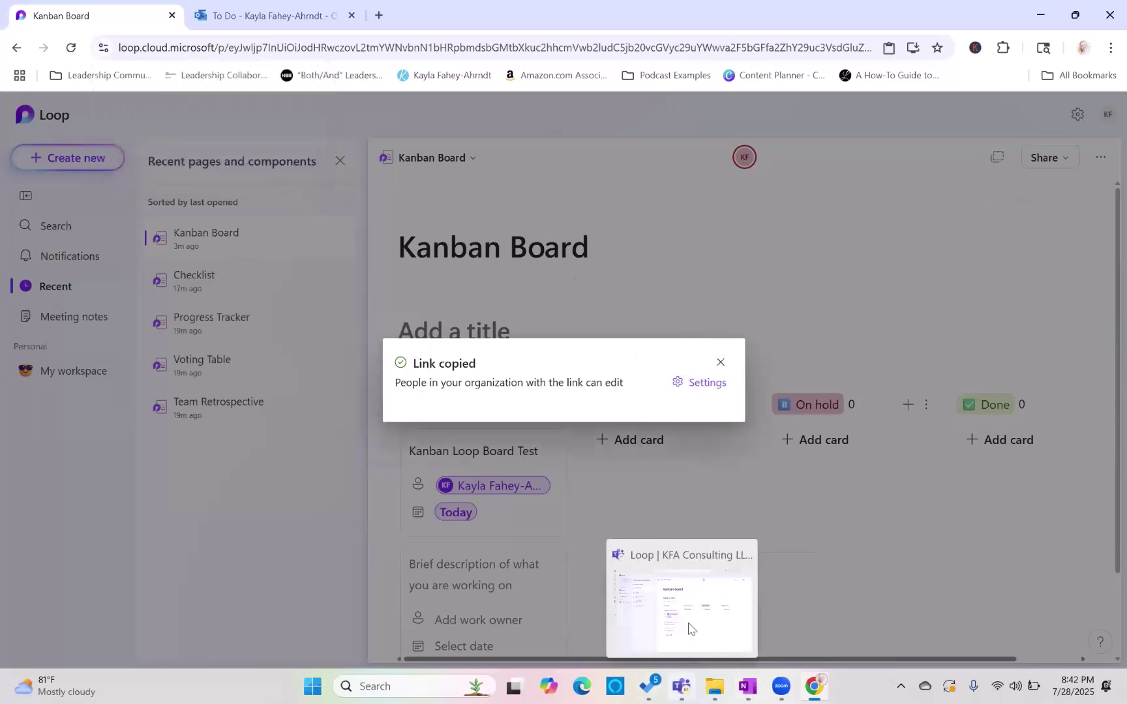
Step: Post the copied Kanban Board in the Teams meeting chat and title it 'Team chat kanban'
left_click(688, 628)
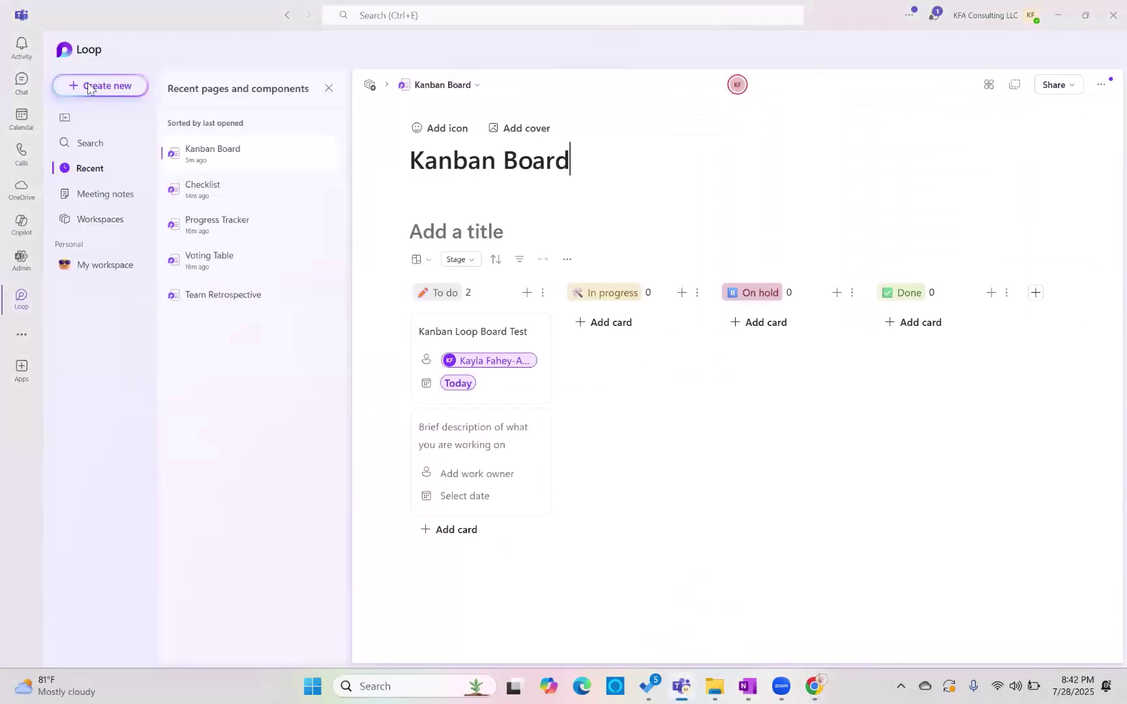
left_click(23, 85)
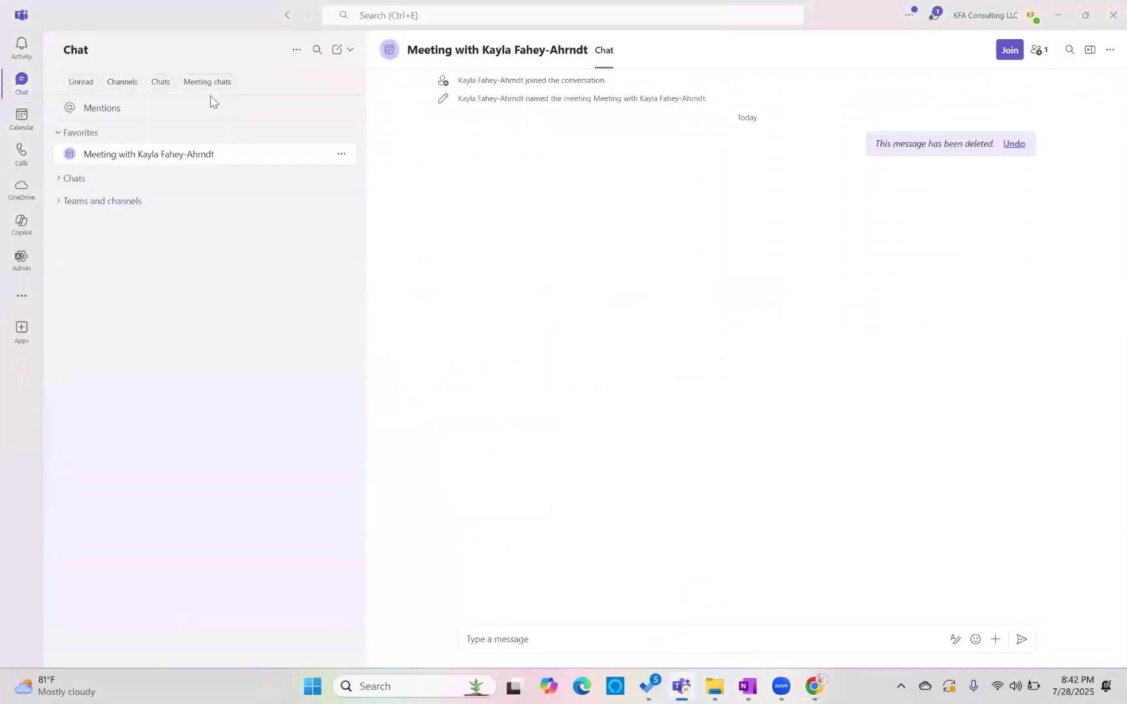
left_click(575, 642)
key("ctrl+v")
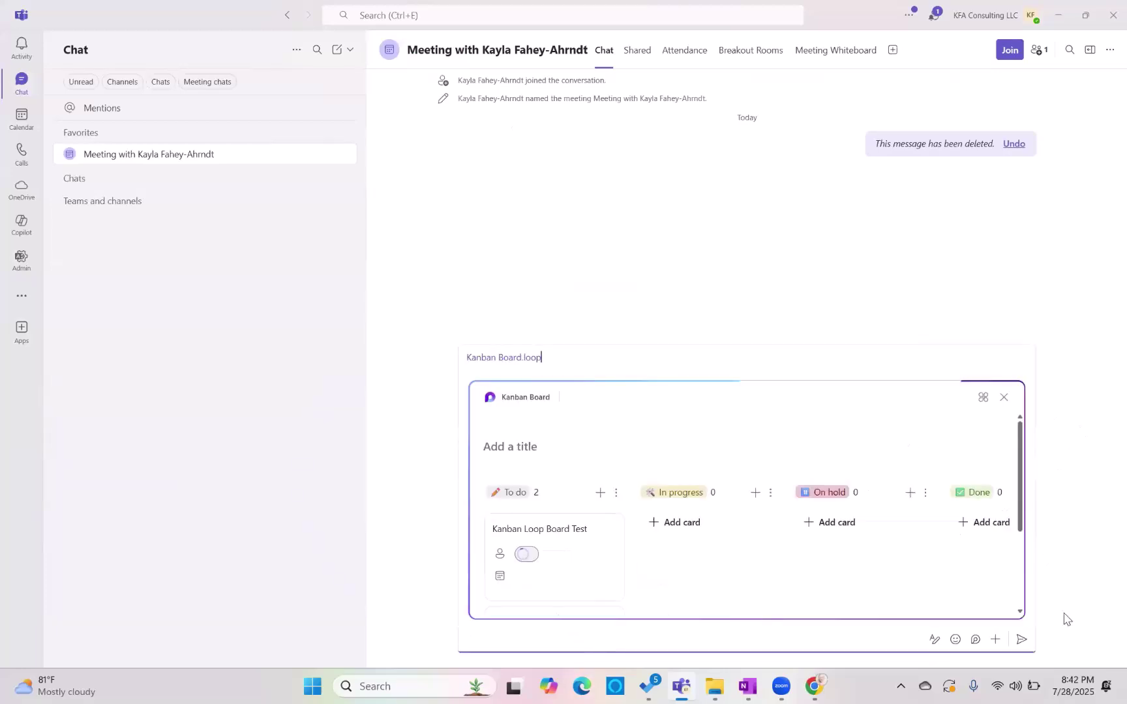
left_click(1028, 643)
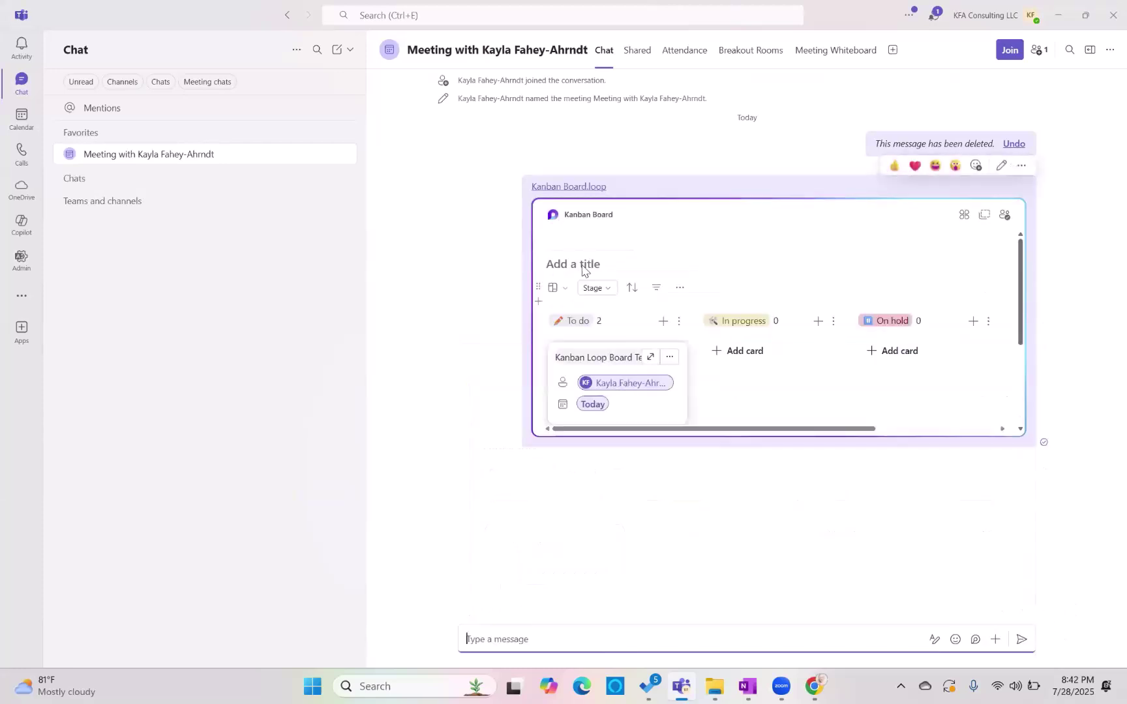
left_click(607, 263)
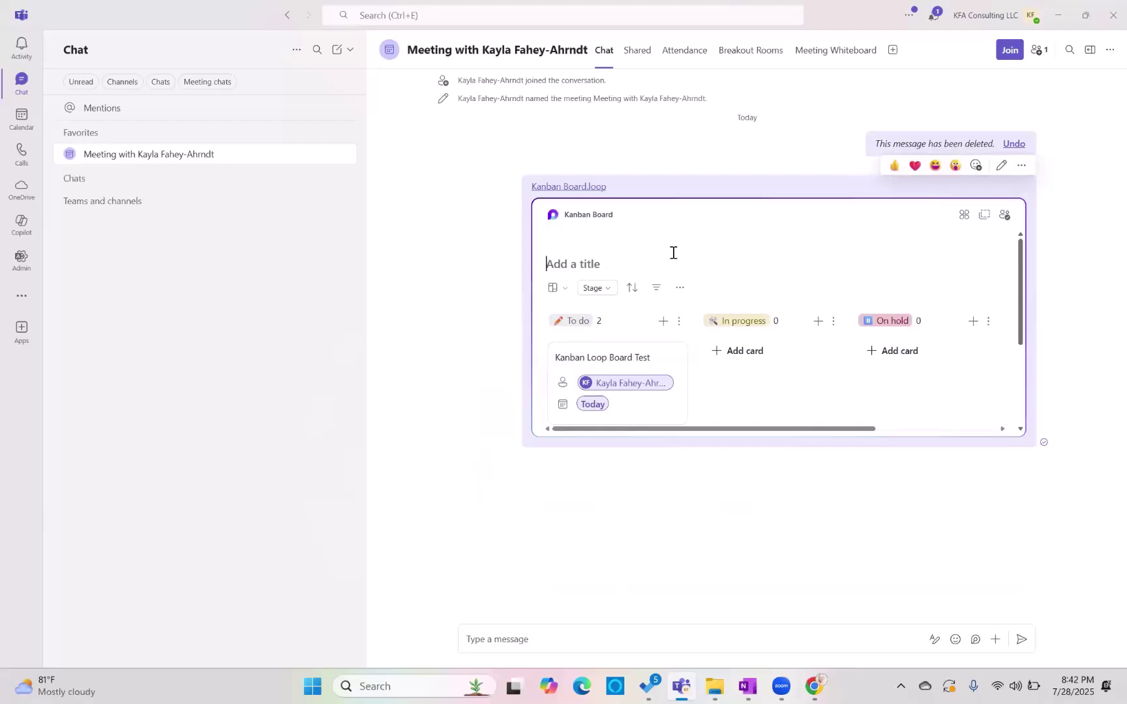
type("Team chat kanban")
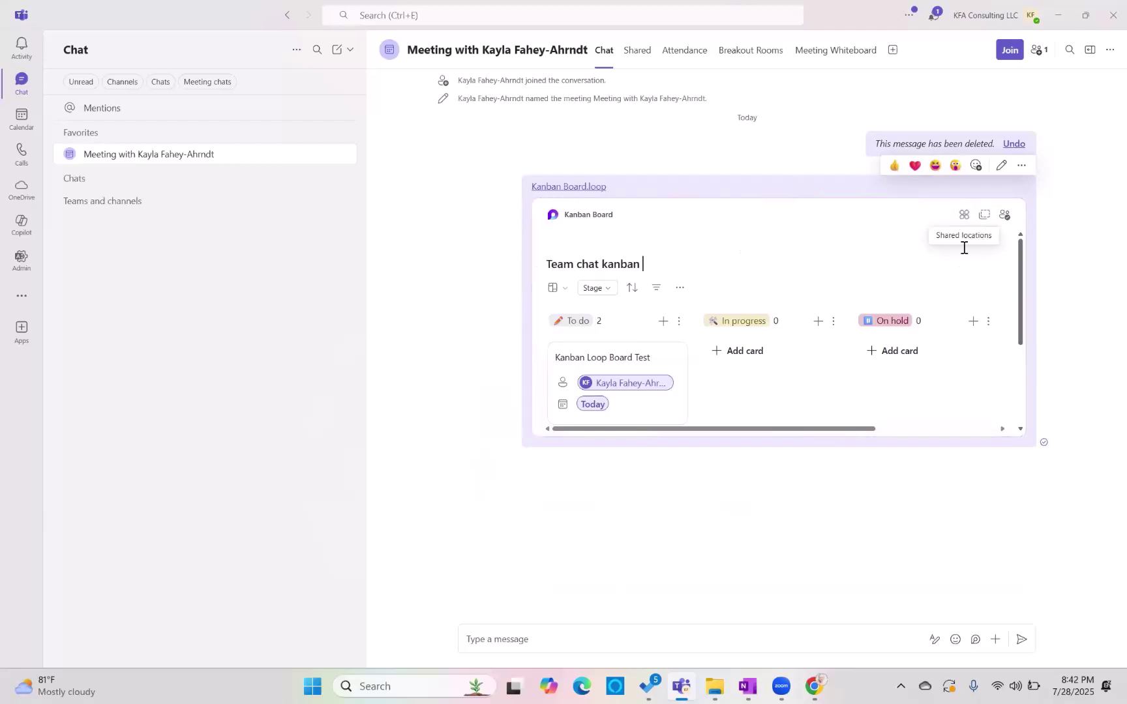
Step: Send a short chat message 'a' below the shared board
left_click(533, 628)
type("a bunch of chats")
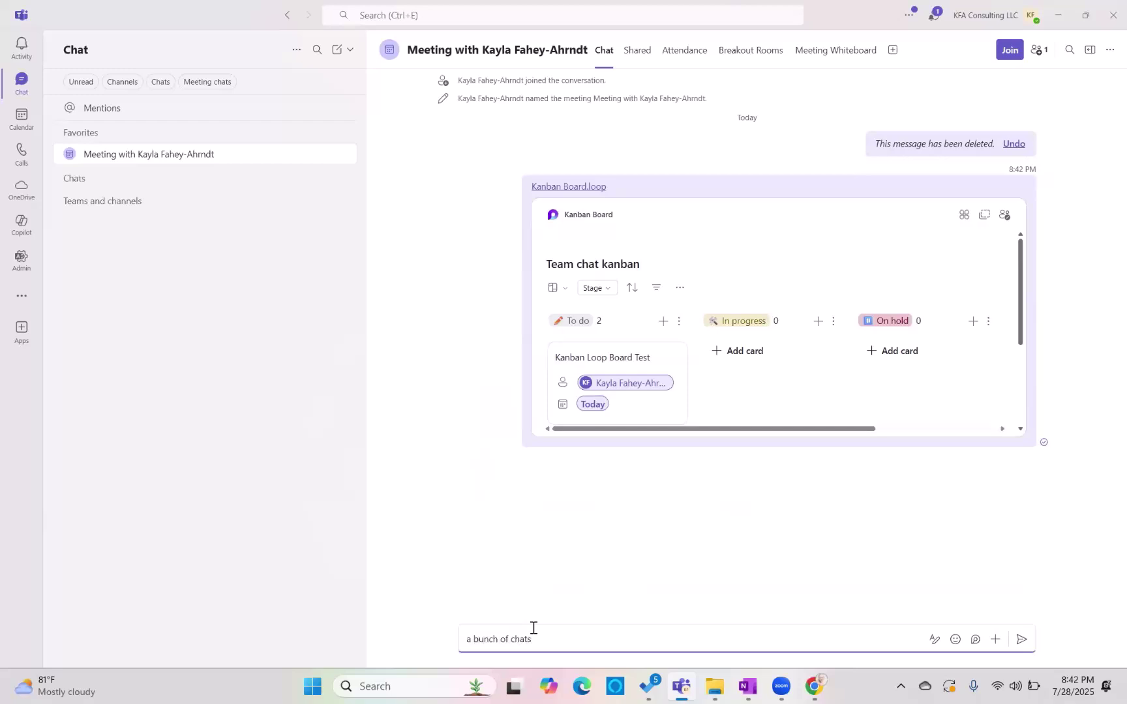
key("Return")
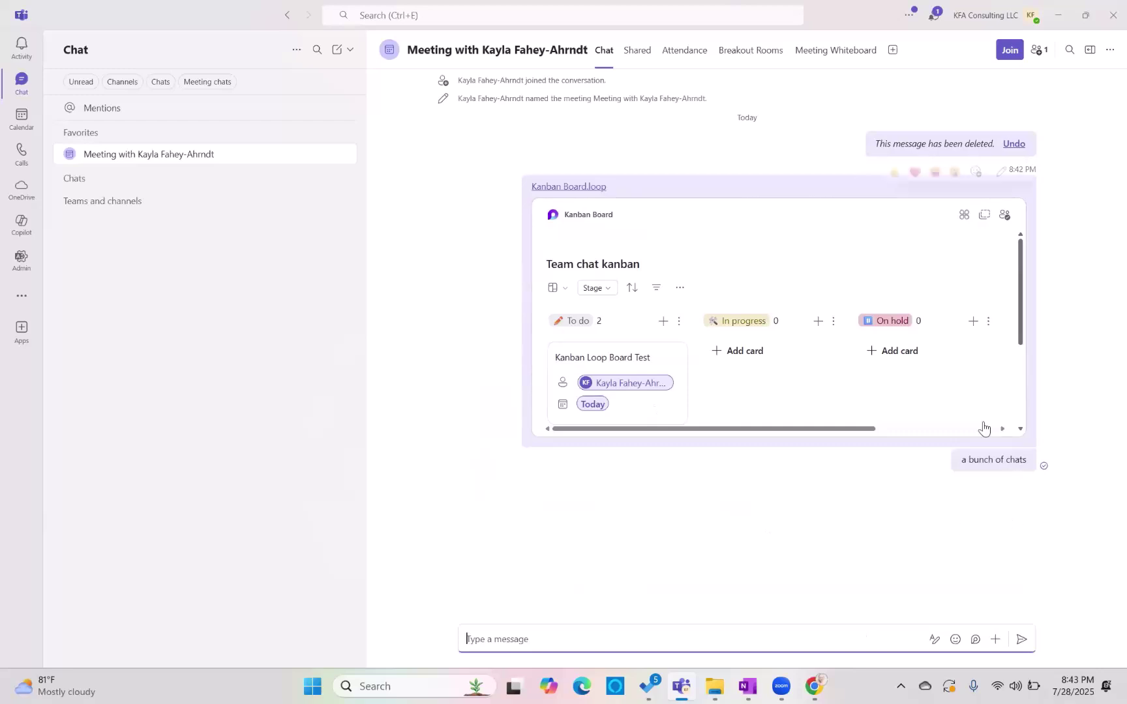
scroll(1020, 280, "down", 5)
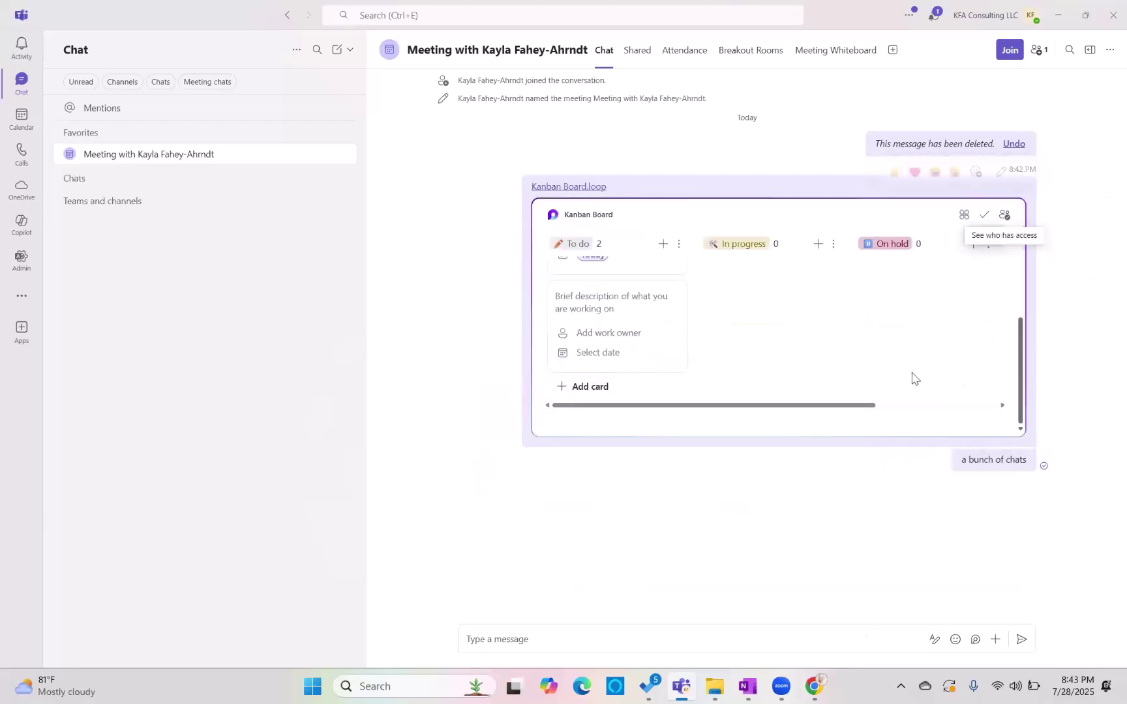
Step: Share the Kanban Board component a second time and copy the shared component
left_click(528, 628)
key("ctrl+v")
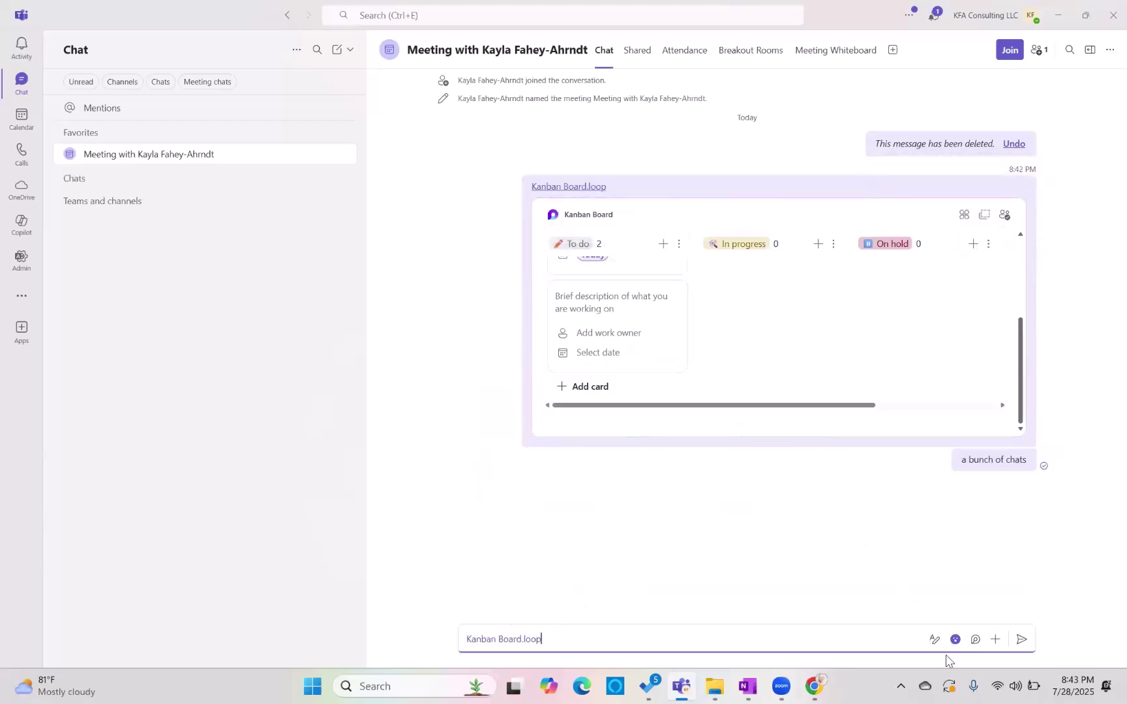
left_click(1021, 639)
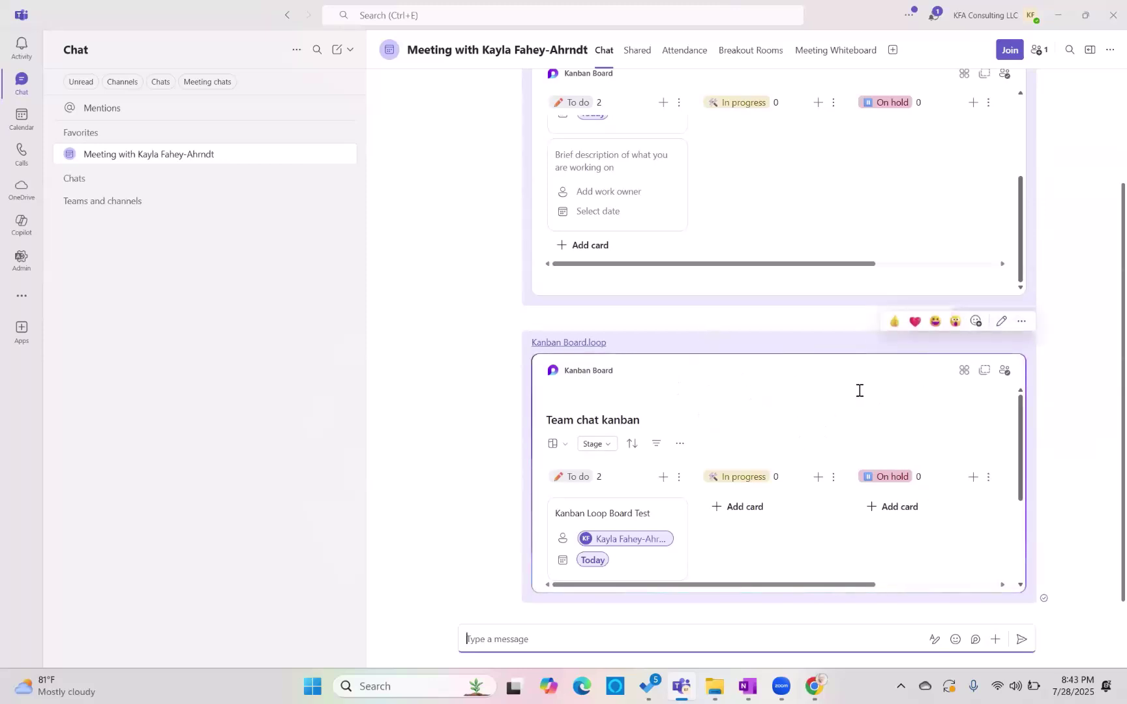
left_click(984, 371)
Step: In OneNote, browse the Cover section of the 2024 LSWKBK notebook, then collapse it
mouse_move(747, 684)
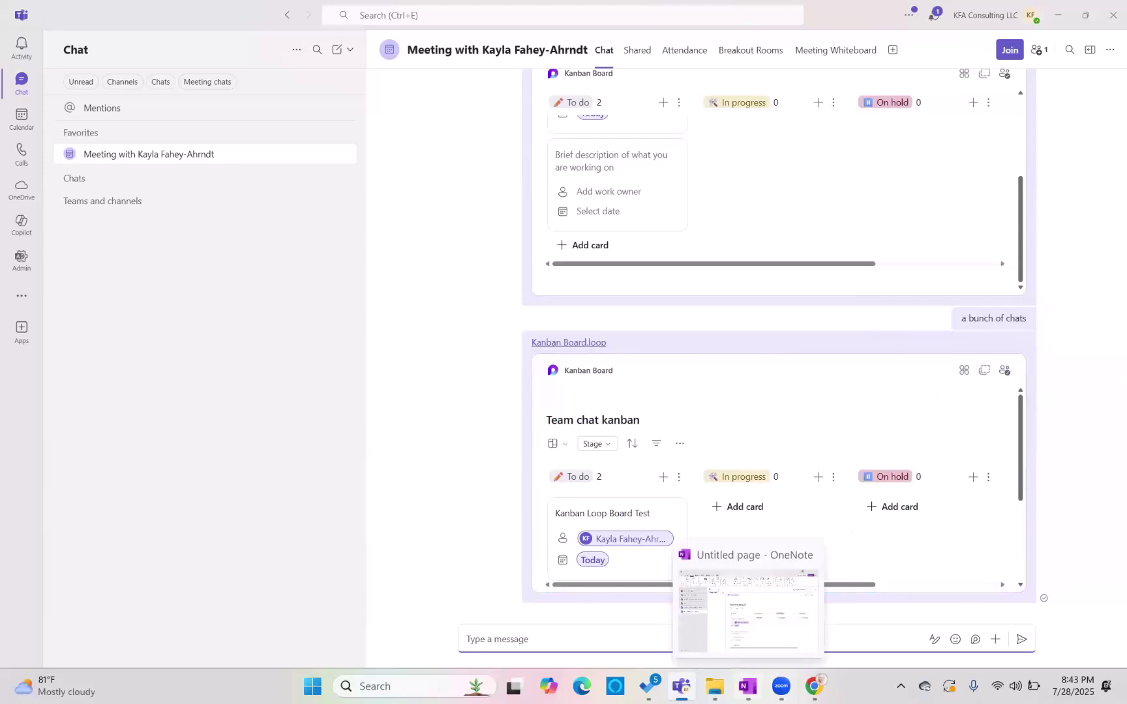
left_click(759, 635)
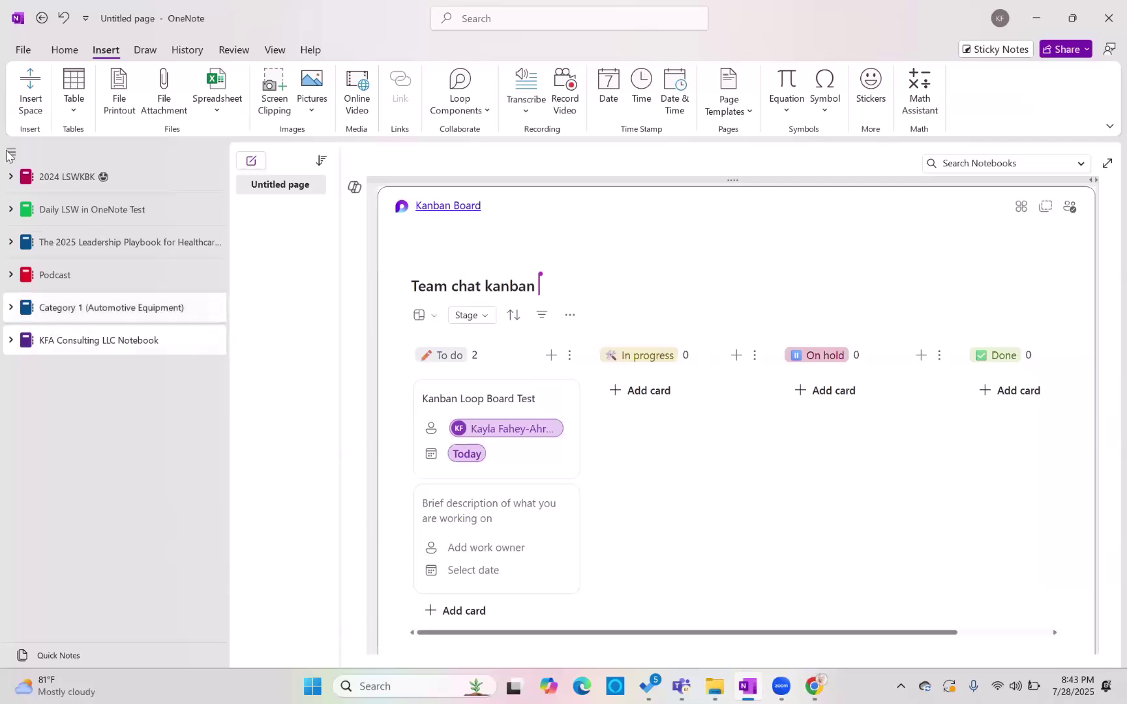
left_click(11, 177)
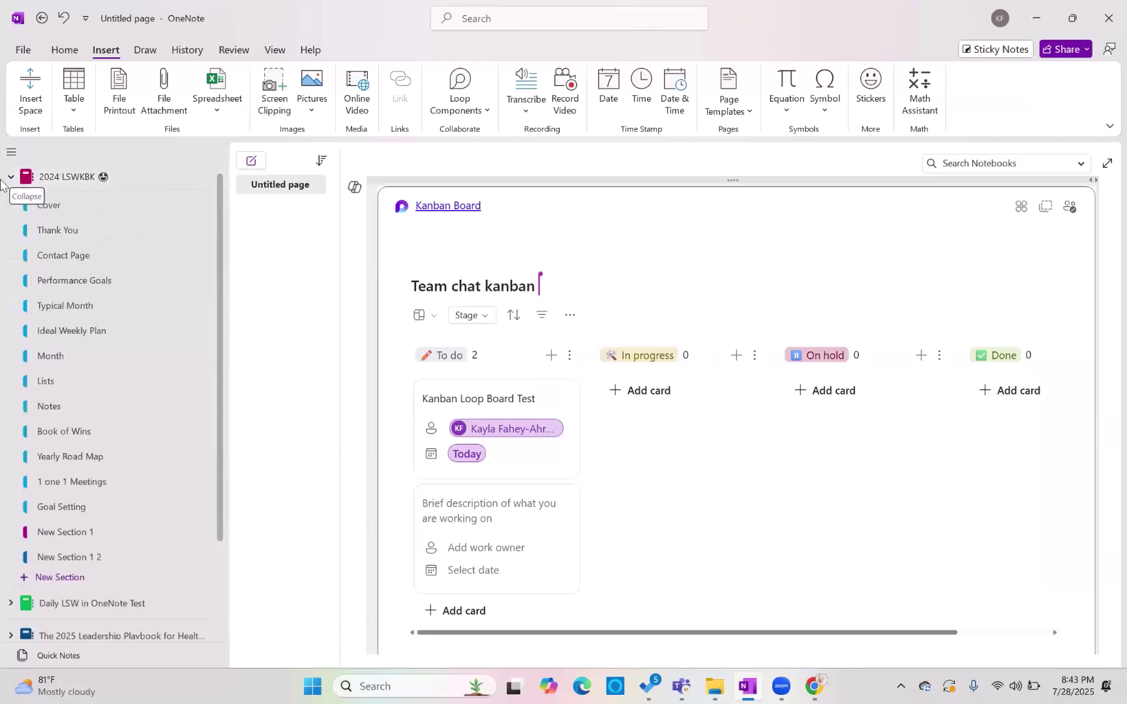
left_click(40, 209)
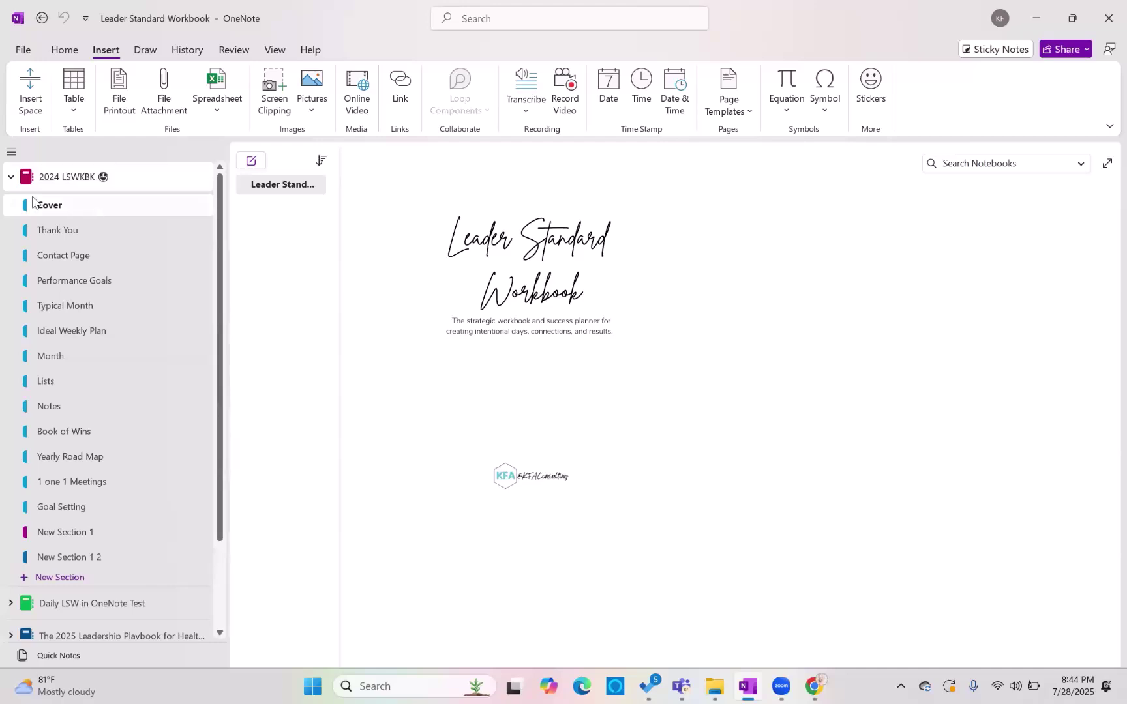
left_click(12, 178)
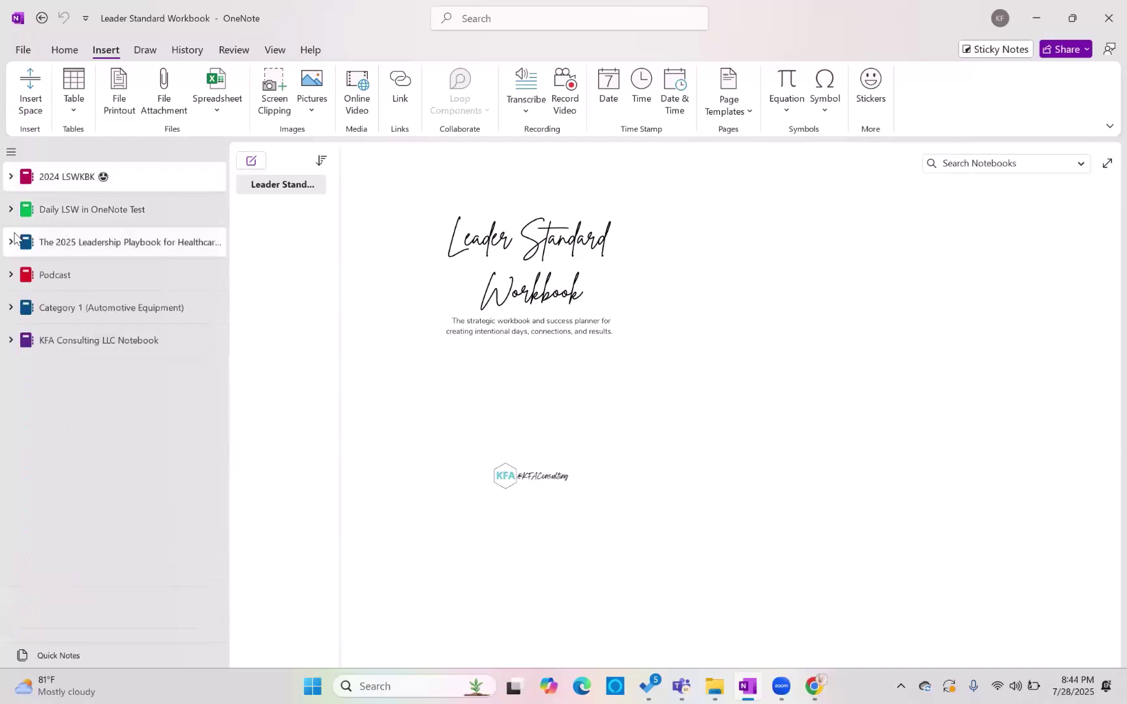
Step: Start the Template - Running To Do List's first row with 'type inside', then expand KFA Consulting LLC Notebook
left_click(12, 242)
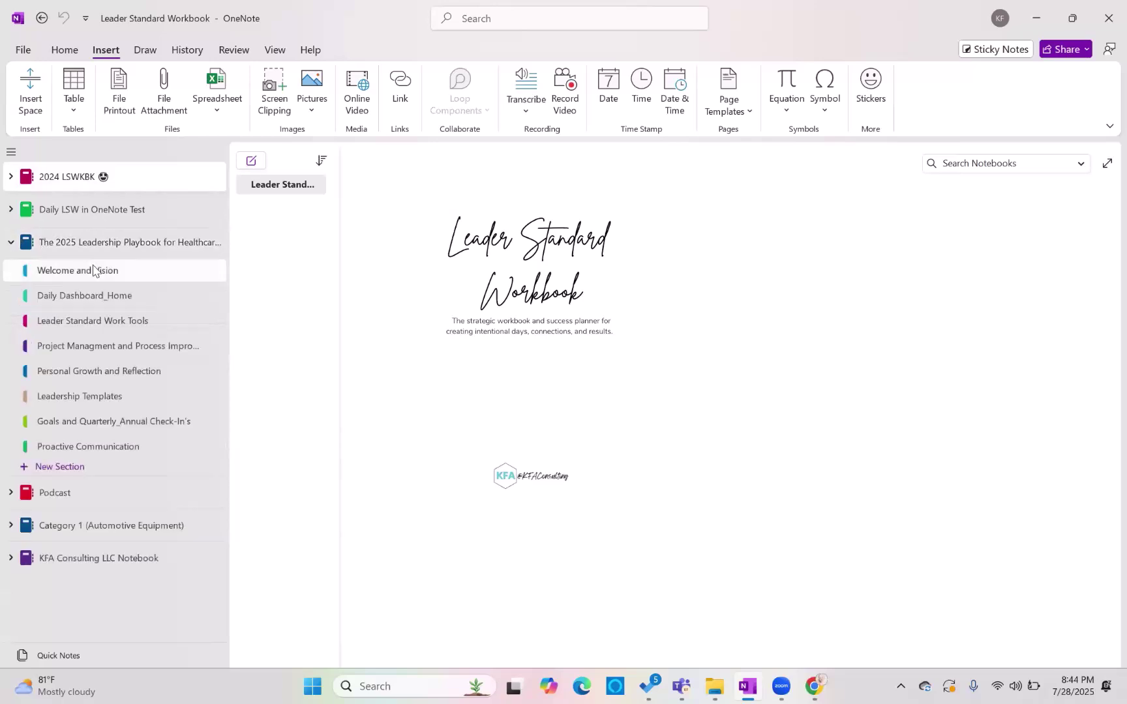
left_click(79, 297)
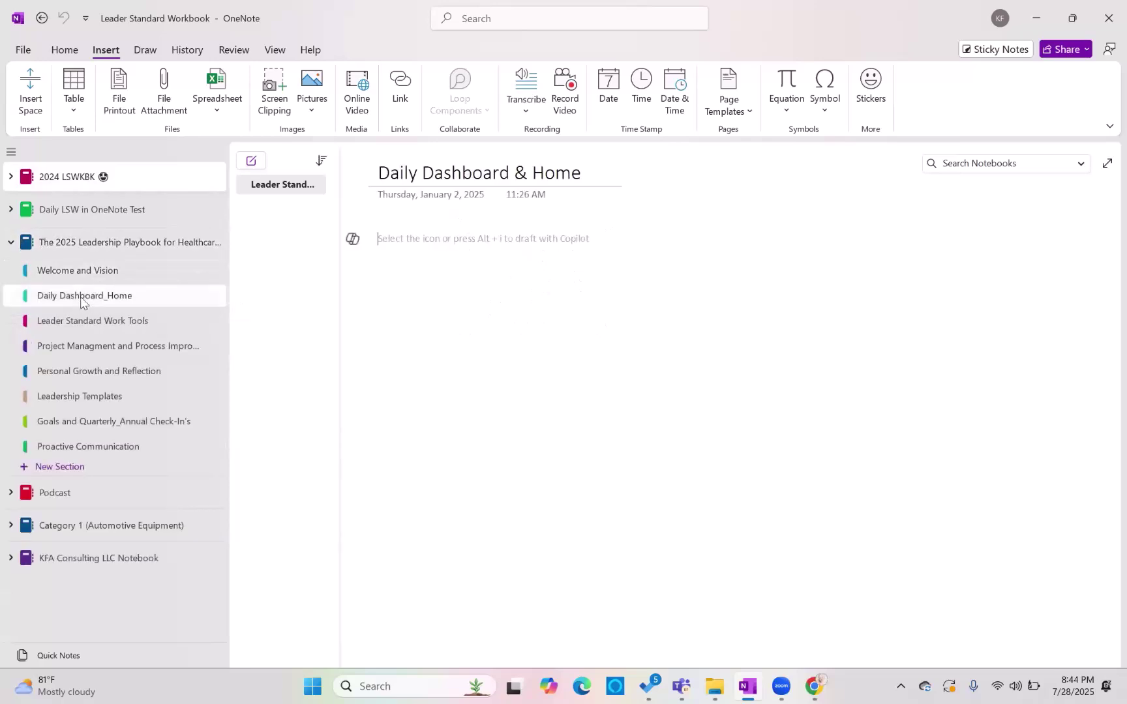
left_click(151, 320)
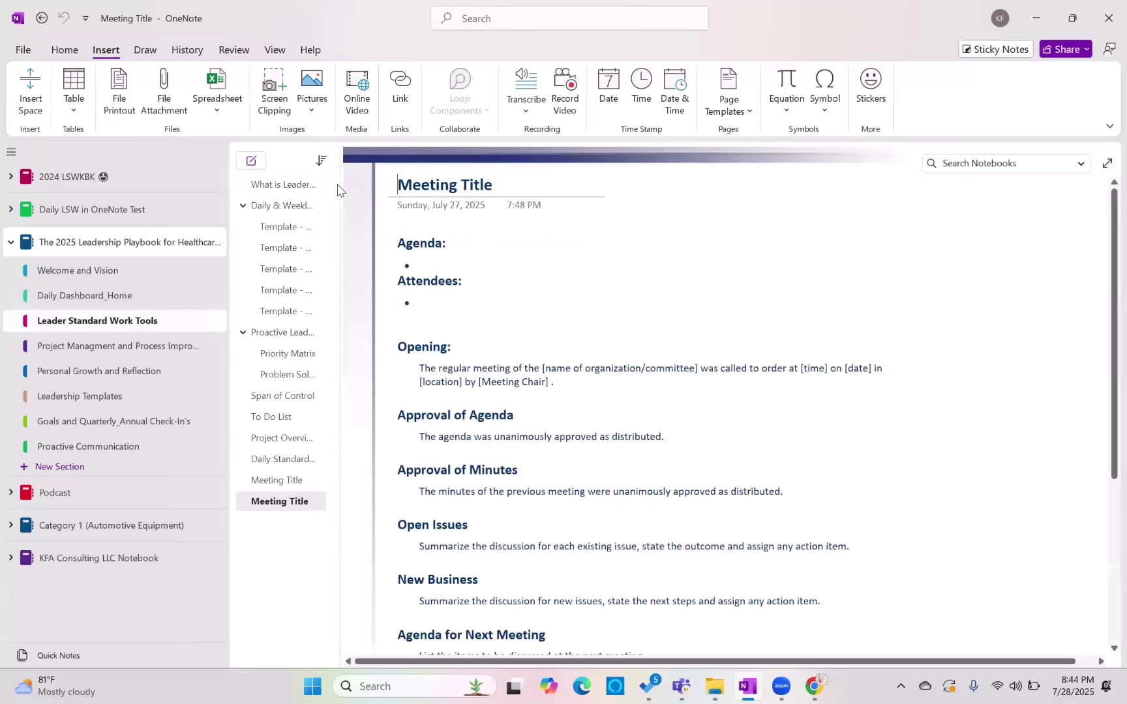
left_click(291, 225)
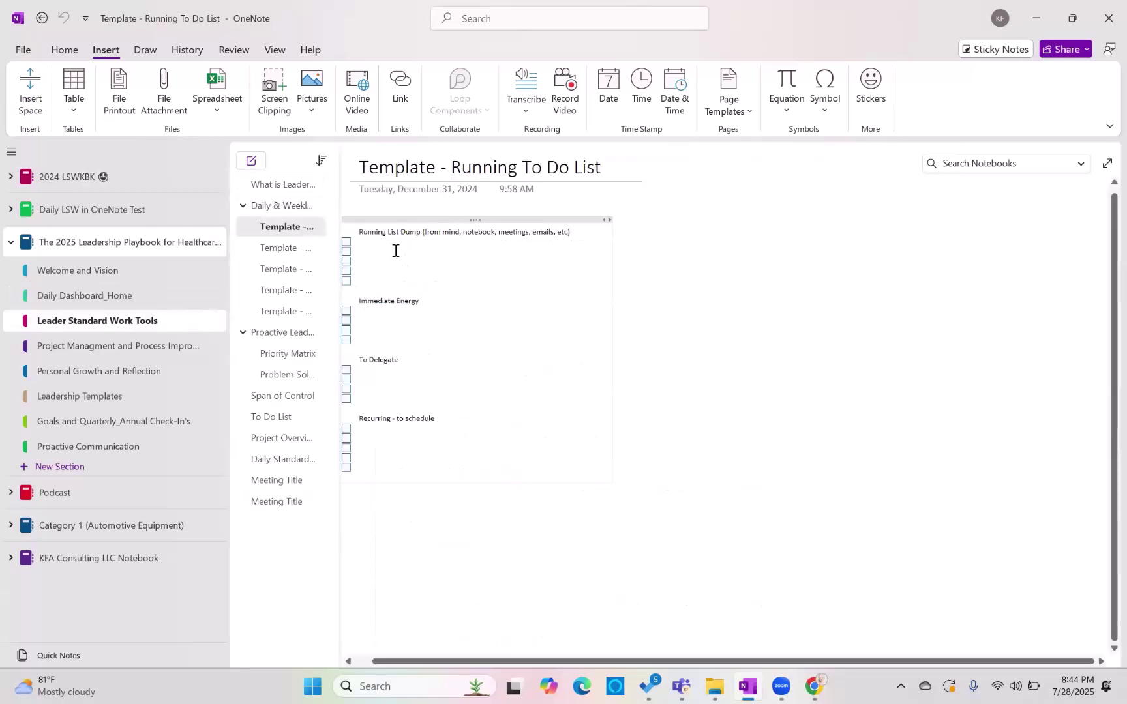
left_click(395, 251)
type("type inside")
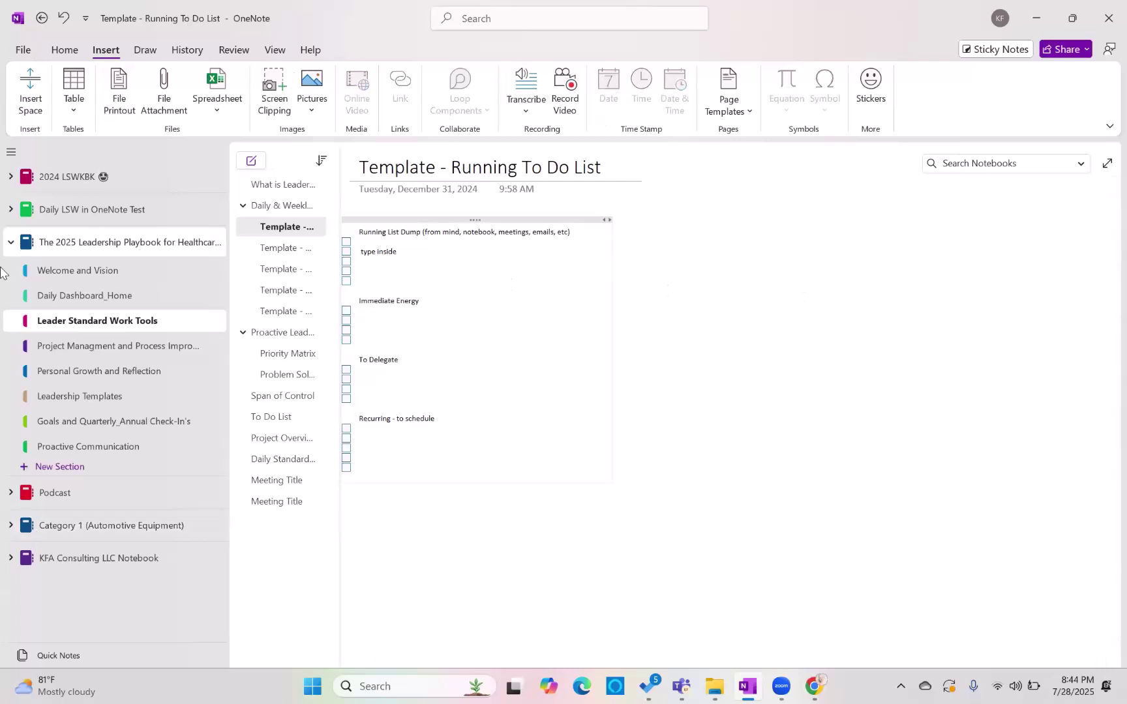
left_click(11, 242)
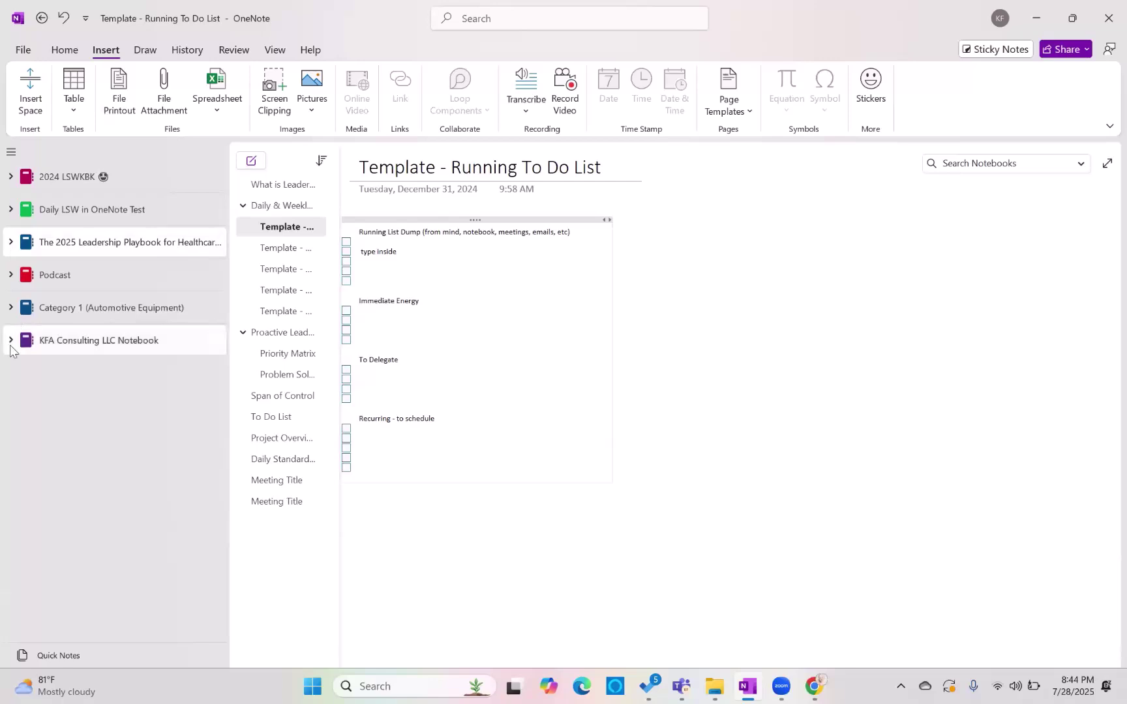
left_click(10, 340)
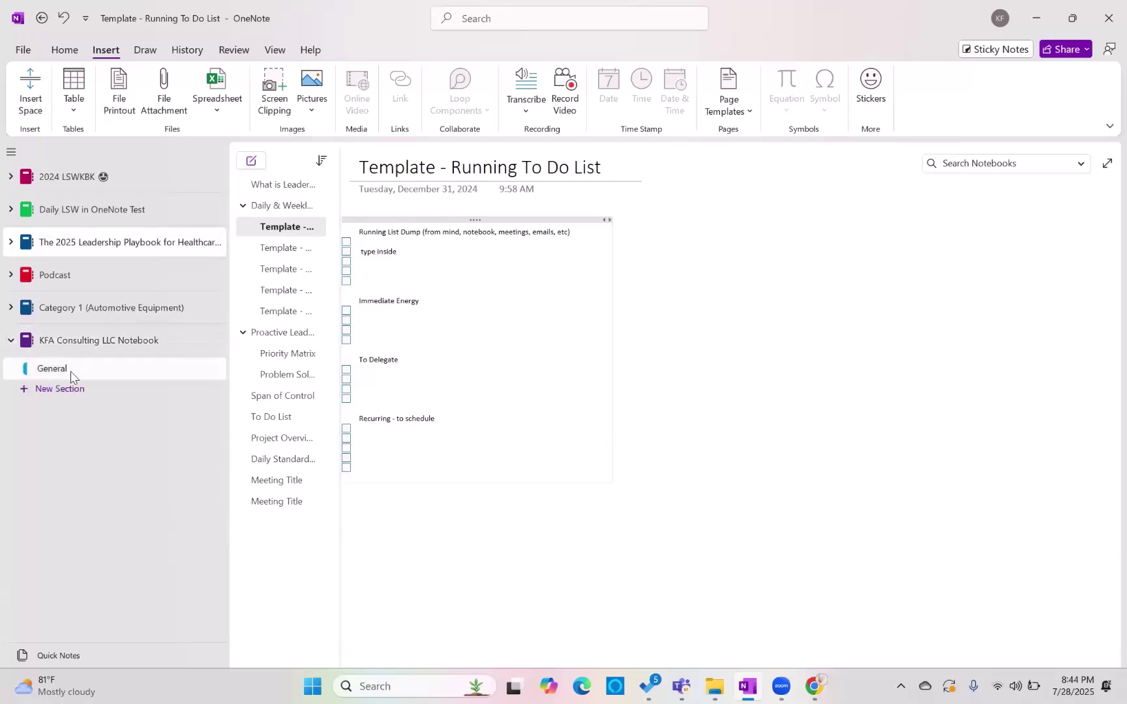
Step: View the Team chat kanban board in the General section, then add New Section 1
left_click(69, 369)
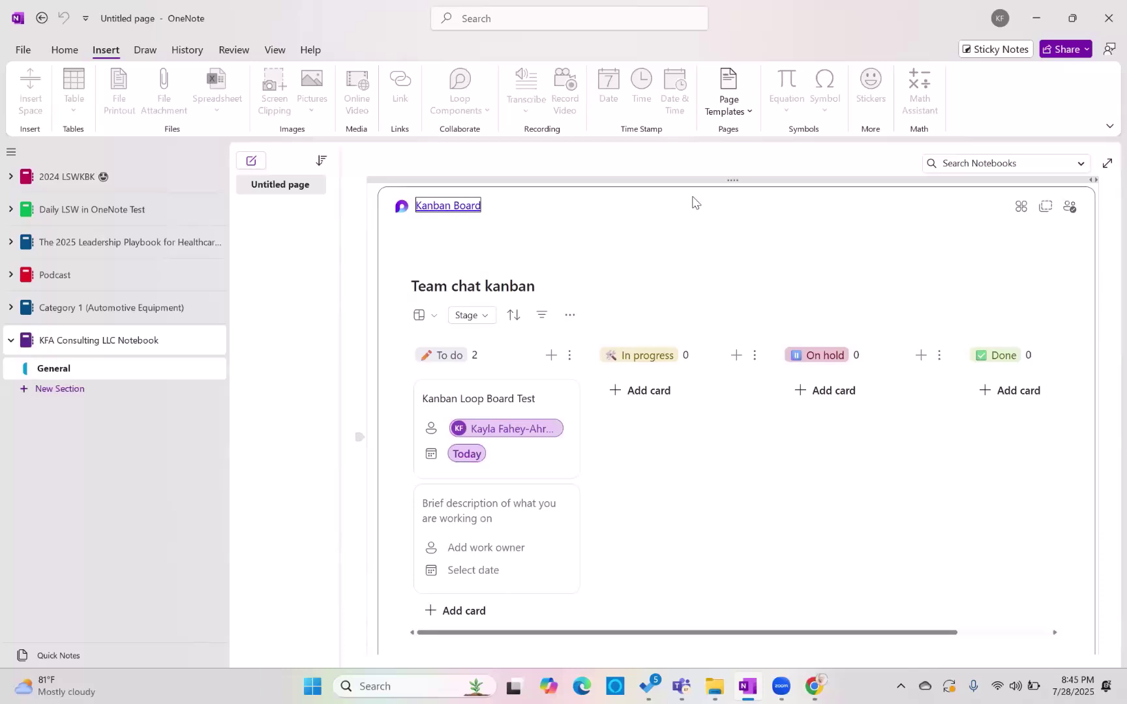
left_click(560, 286)
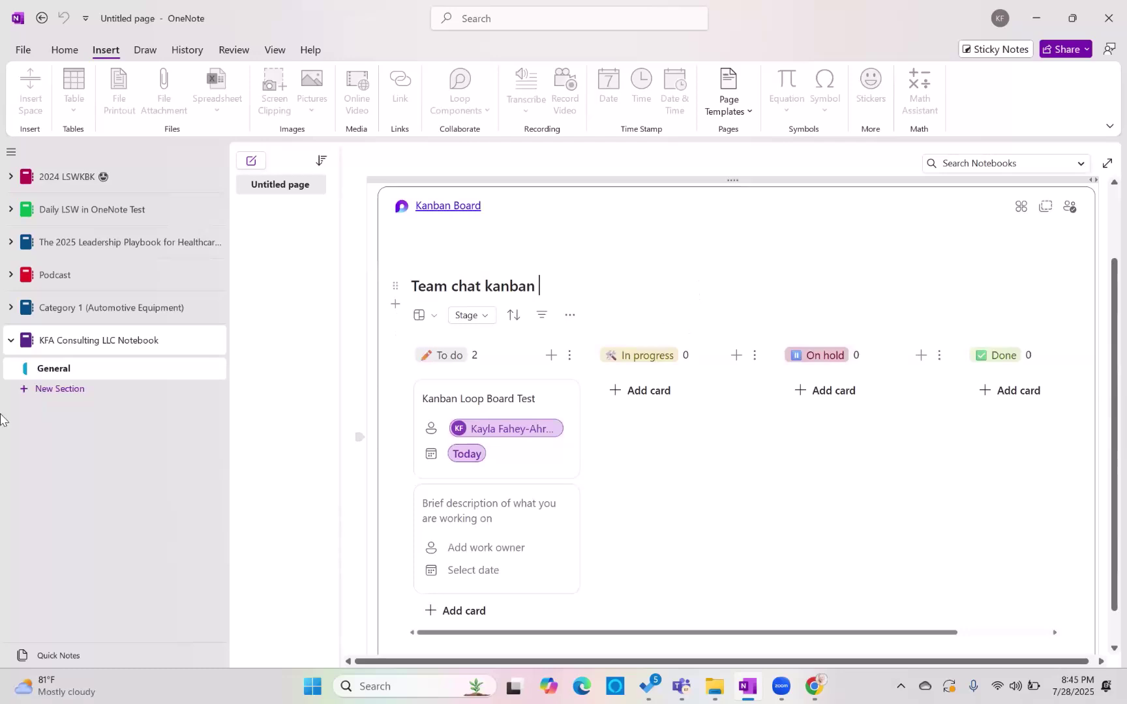
left_click(74, 397)
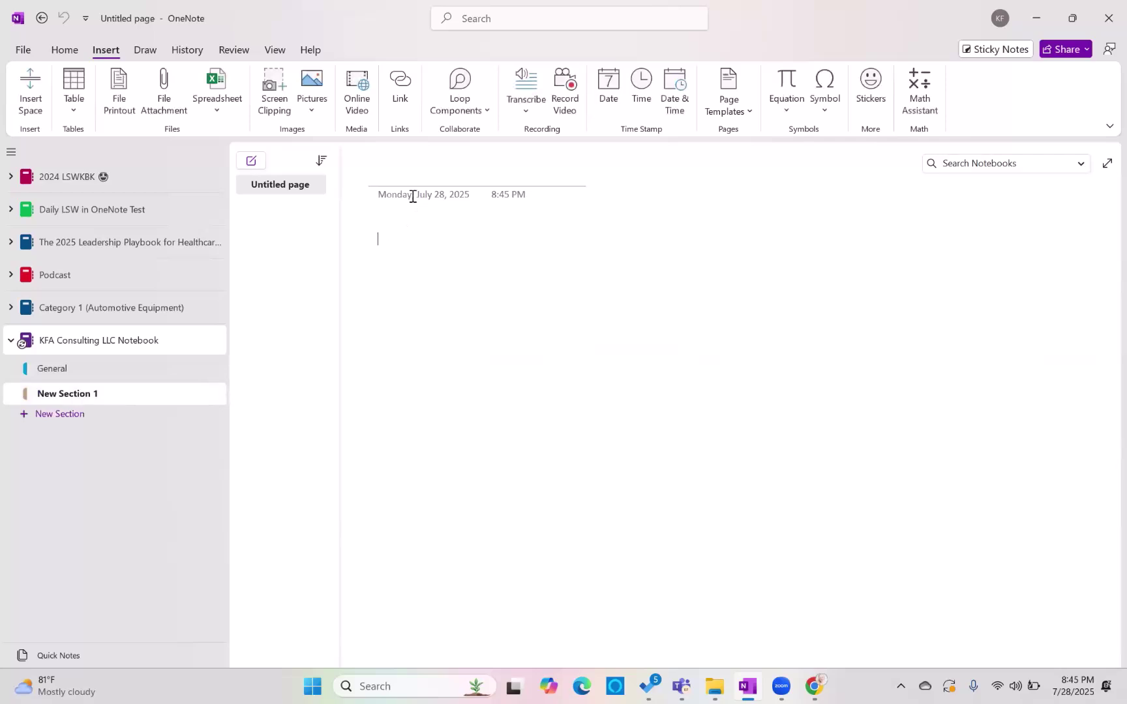
Step: Insert a Loop checklist on the page, then undo it
left_click(64, 53)
left_click(111, 53)
left_click(482, 122)
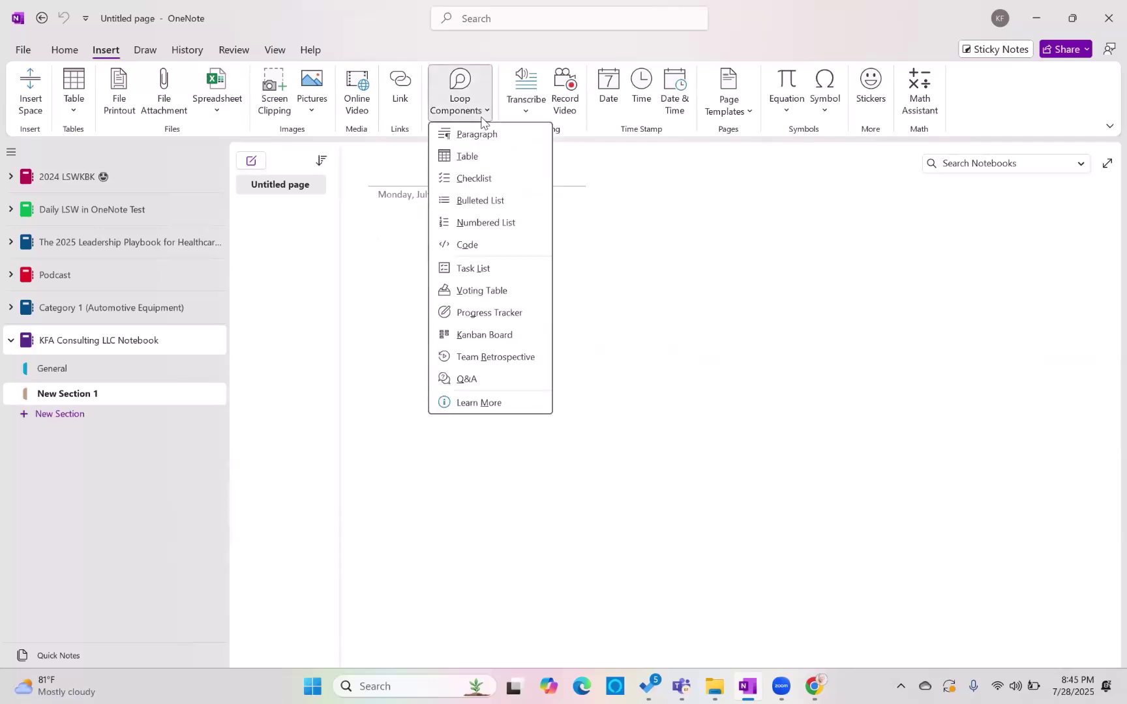
left_click(486, 182)
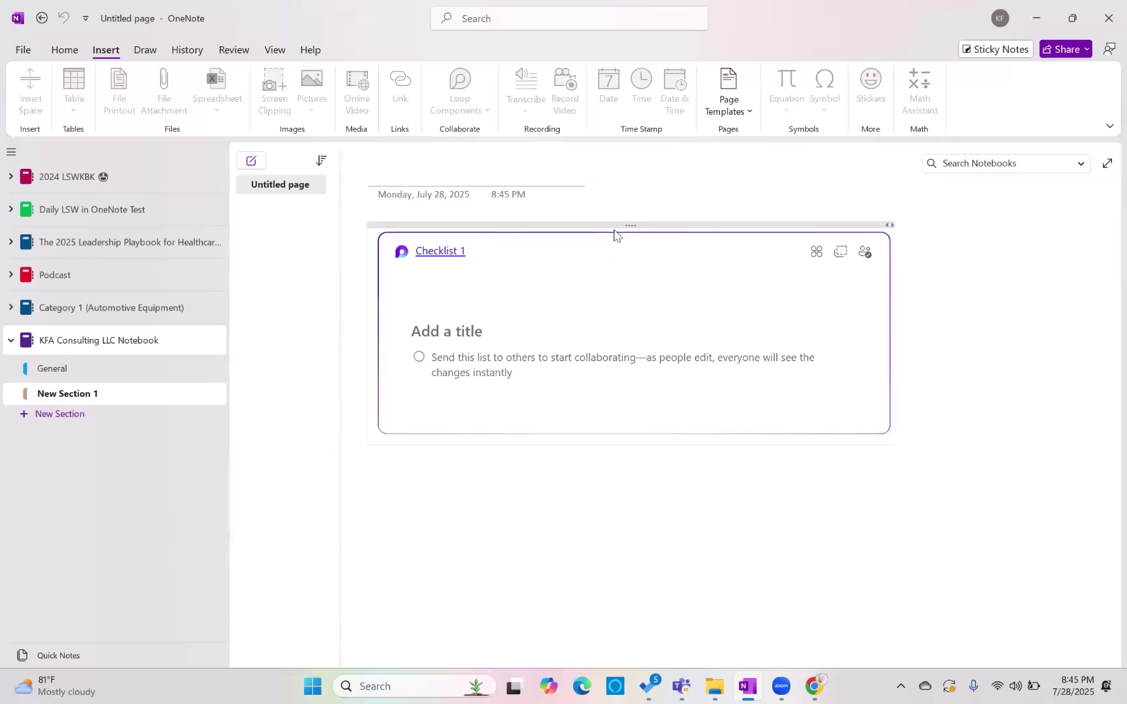
key("ctrl+z")
Step: Insert a Loop progress tracker, assign a row 1 owner, then delete the tracker
left_click(479, 107)
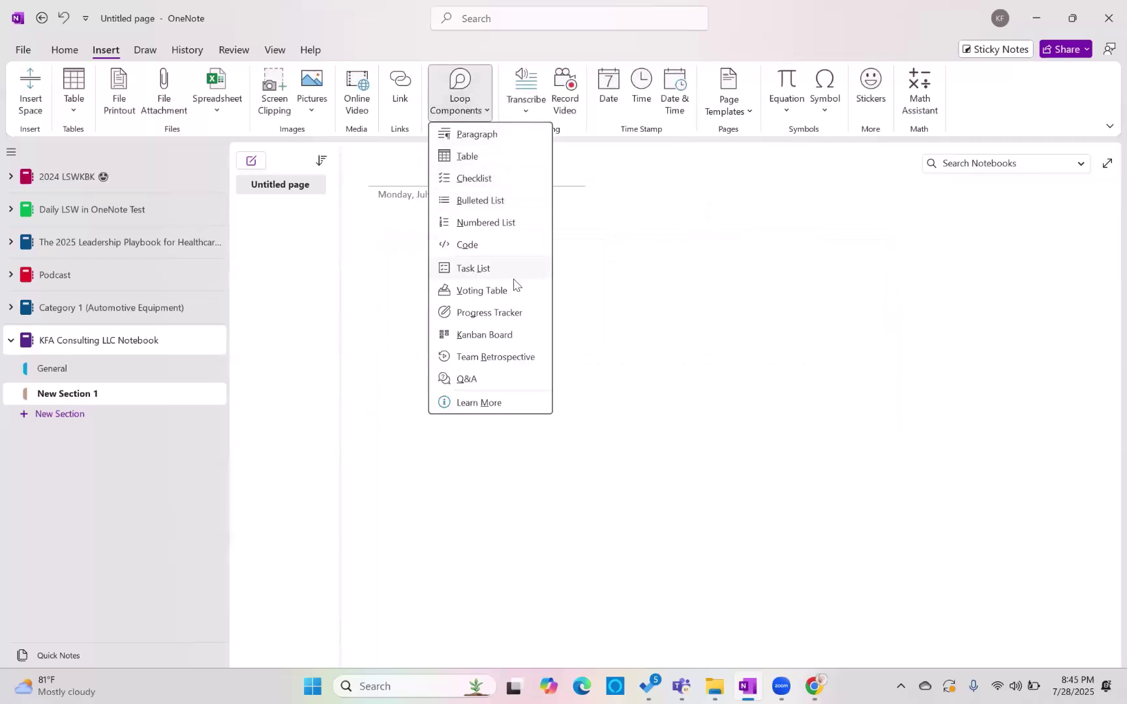
left_click(513, 317)
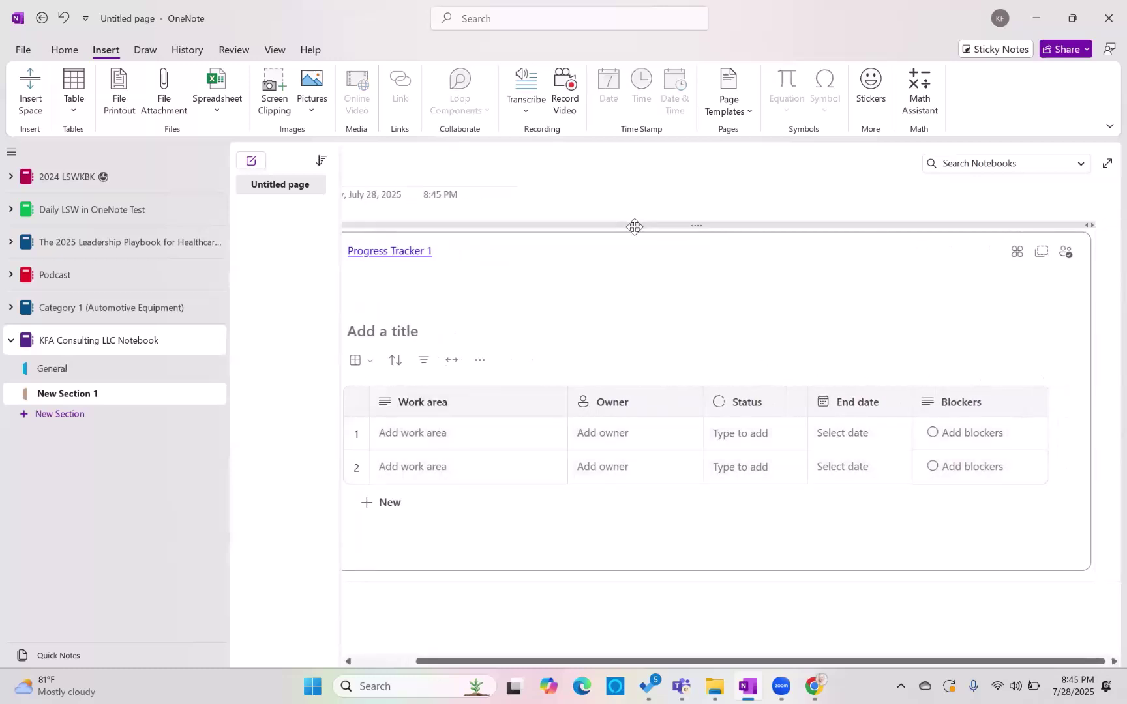
left_click(606, 431)
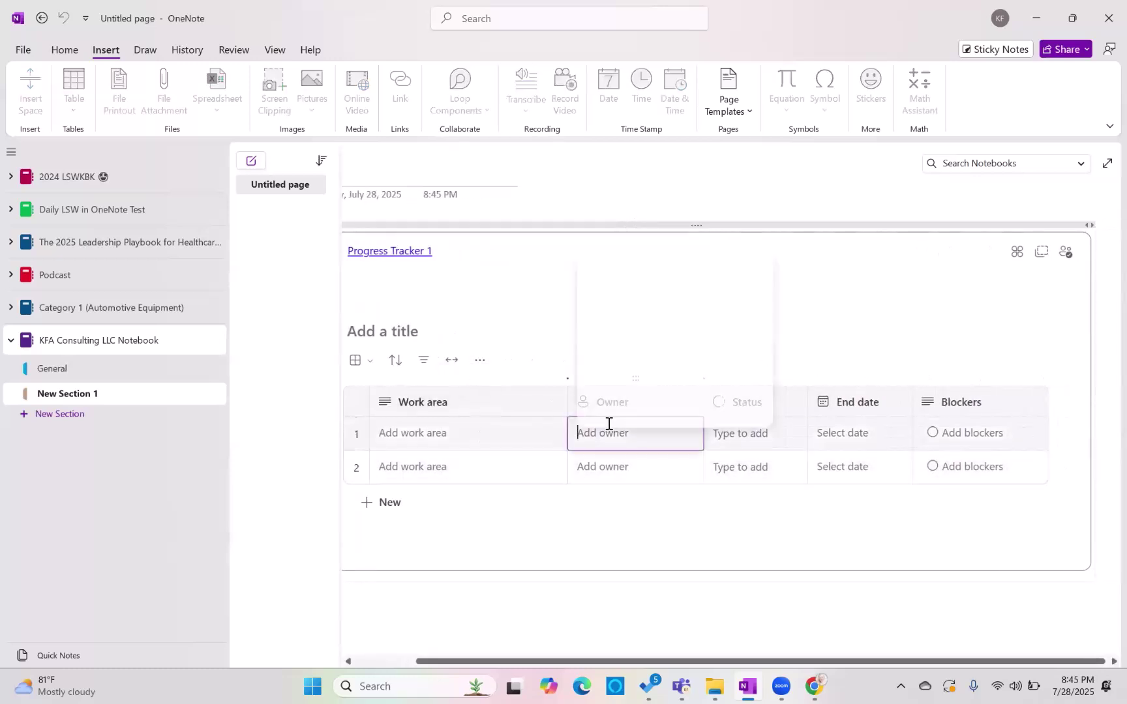
left_click(676, 405)
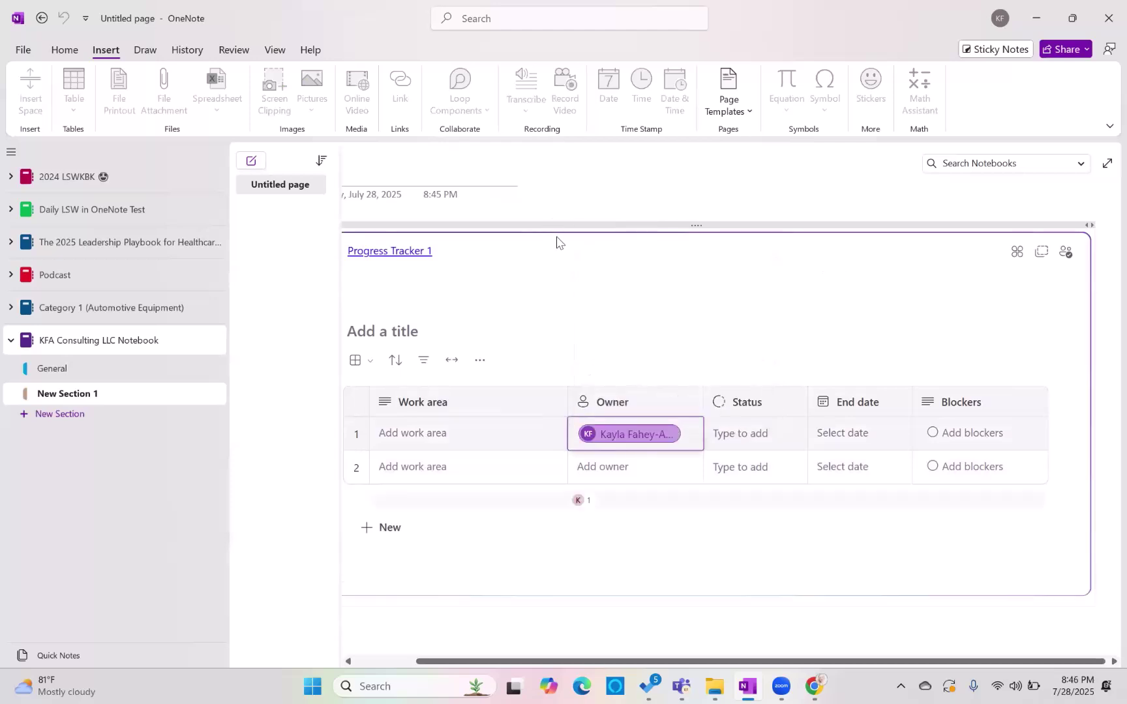
left_click(581, 225)
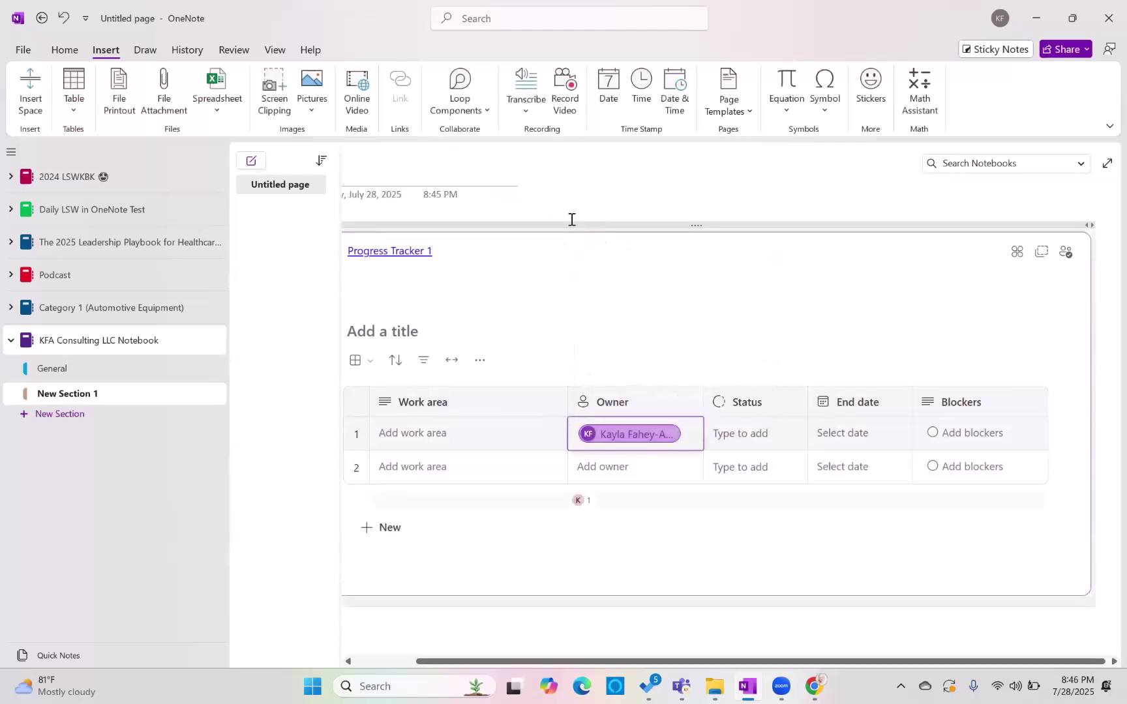
key("Delete")
left_click(459, 111)
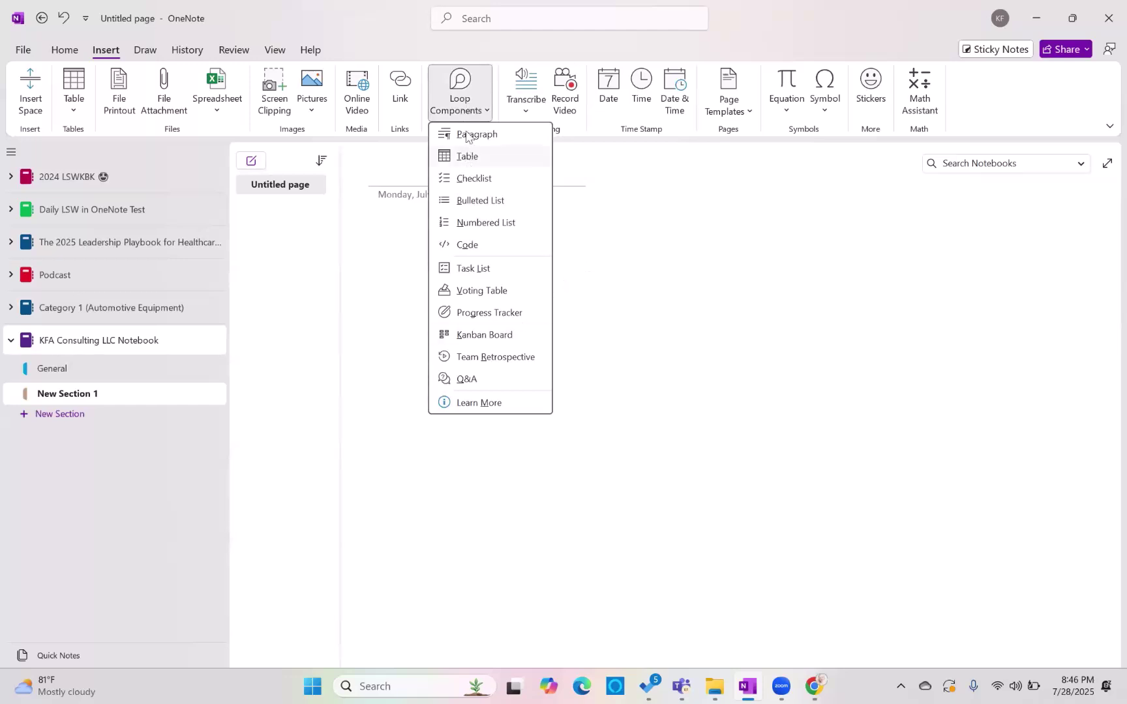
Step: Insert Kanban Board 1 with To do, In progress, On hold and Done columns, then minimize To Do
left_click(506, 335)
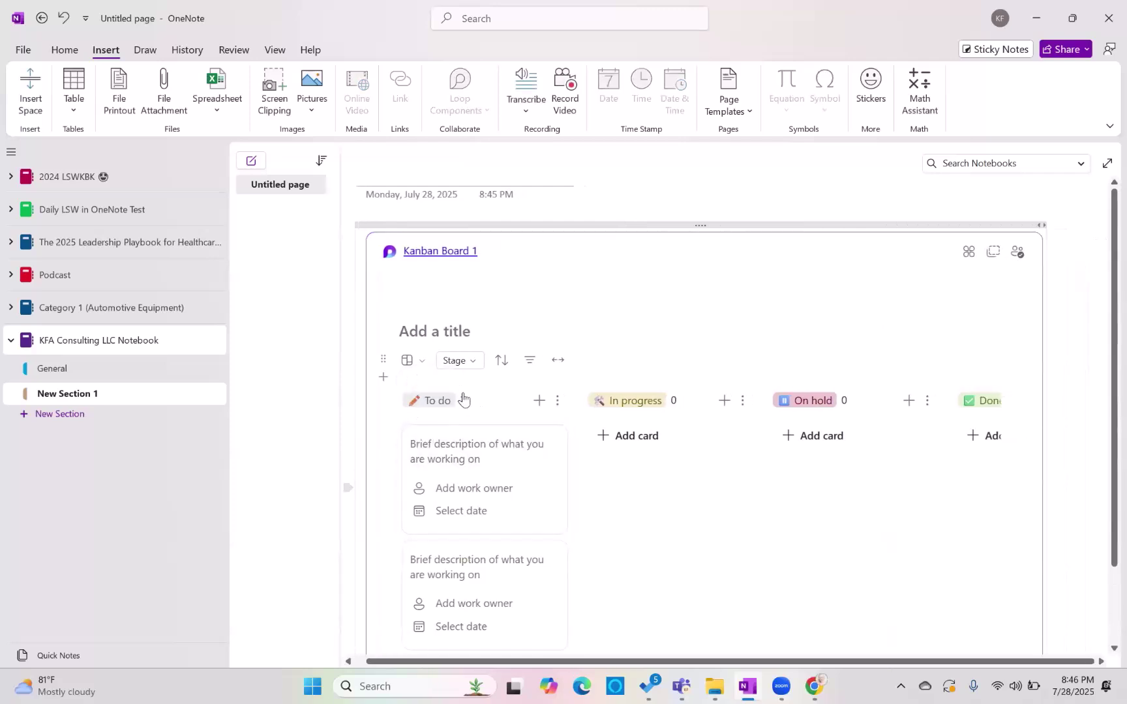
left_click(472, 459)
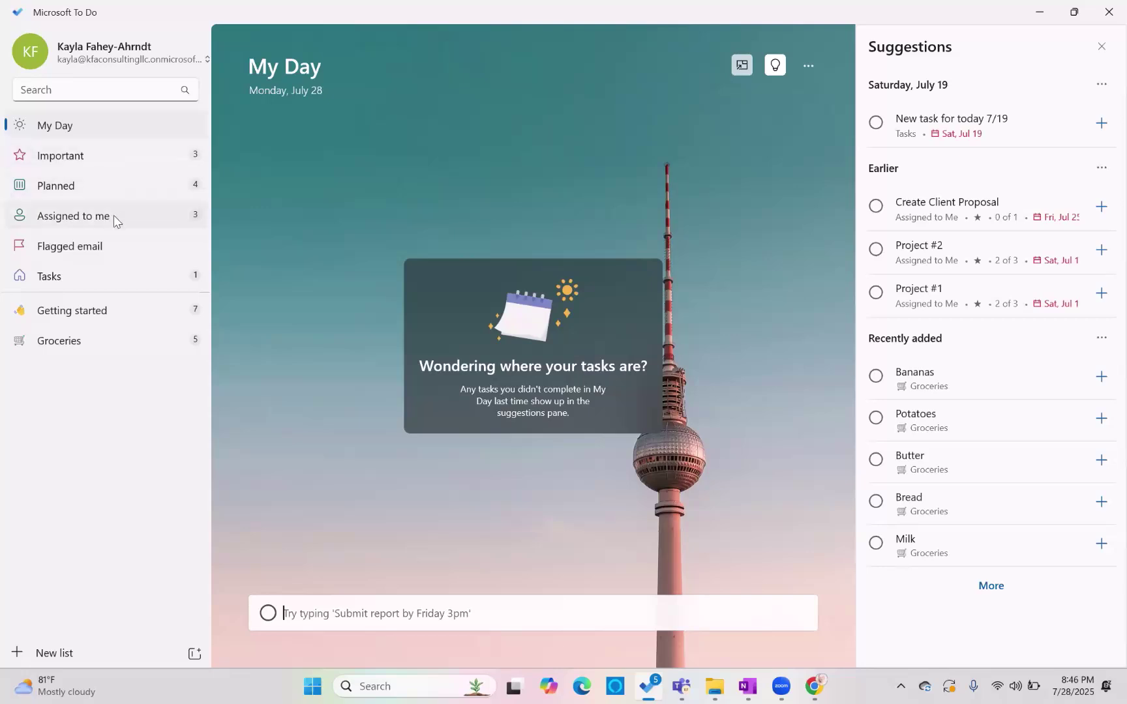
left_click(111, 126)
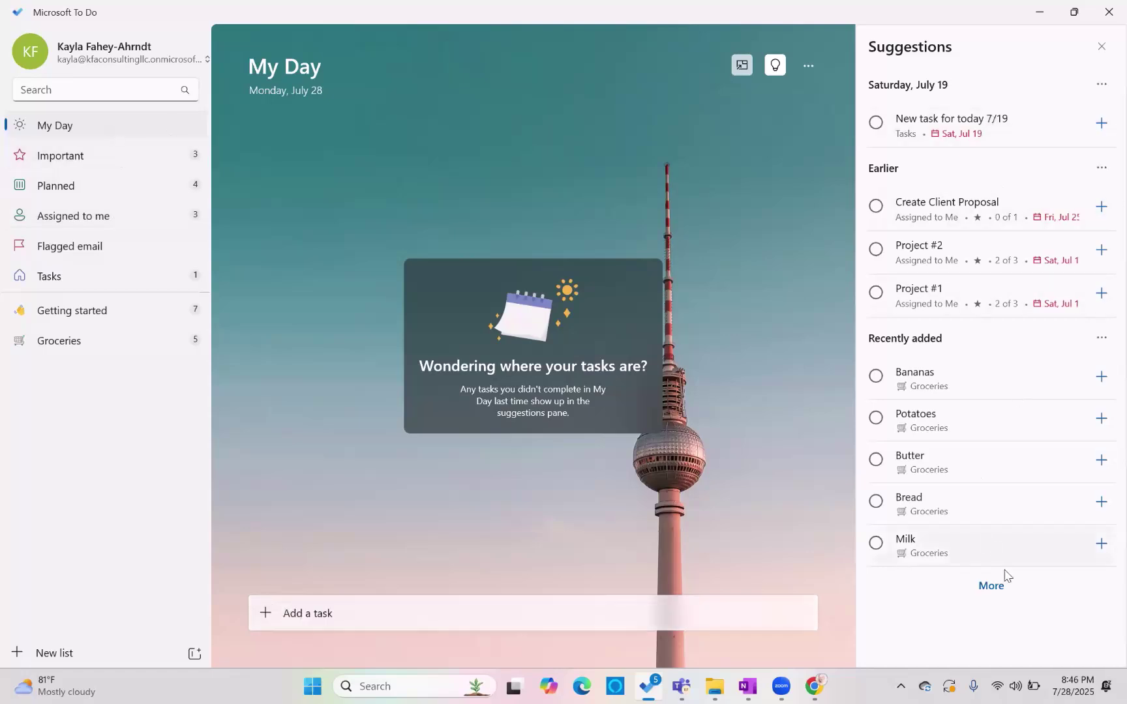
left_click(1037, 17)
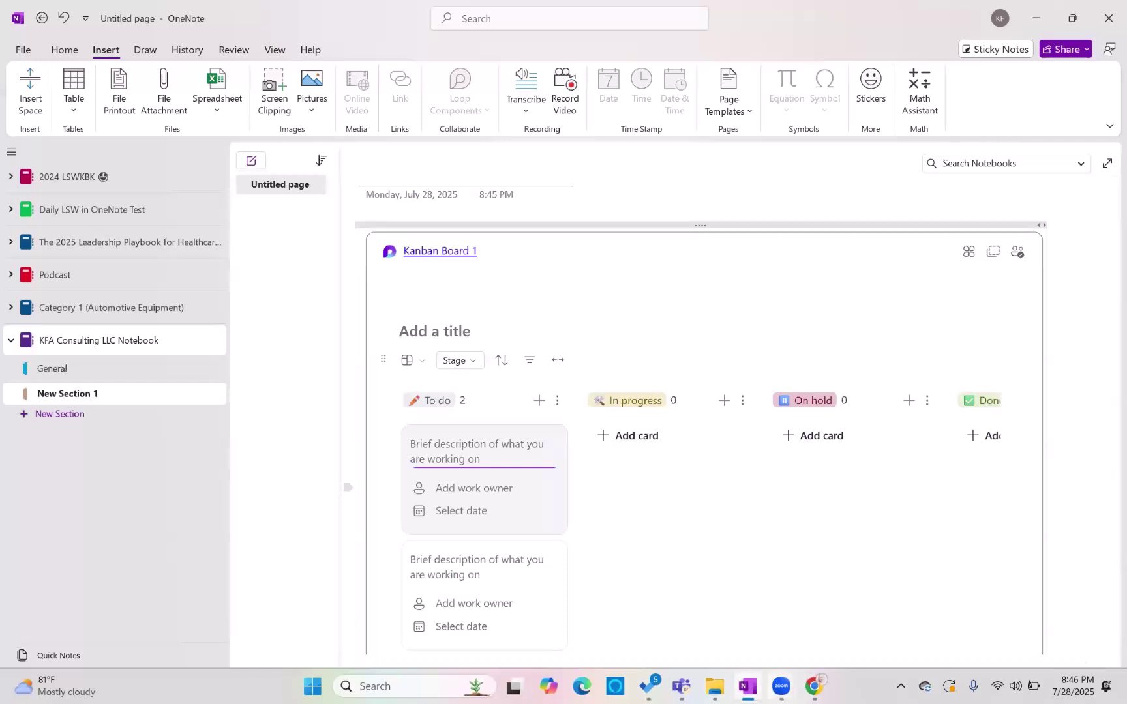
mouse_move(814, 686)
left_click(802, 625)
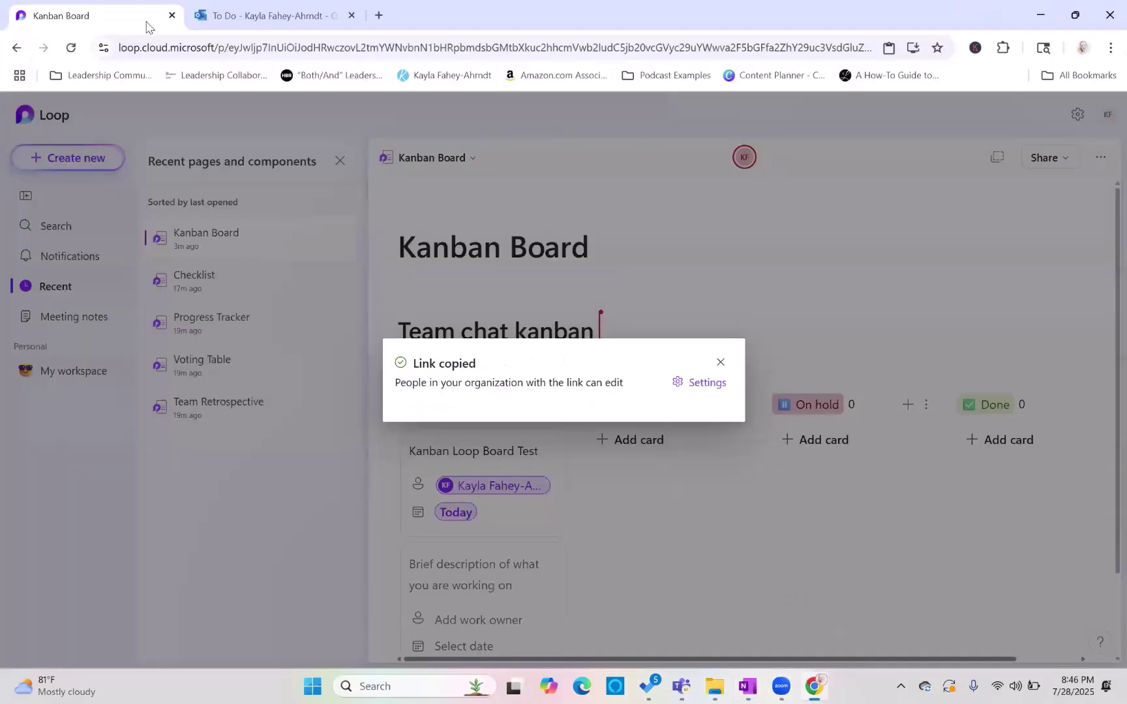
left_click(217, 7)
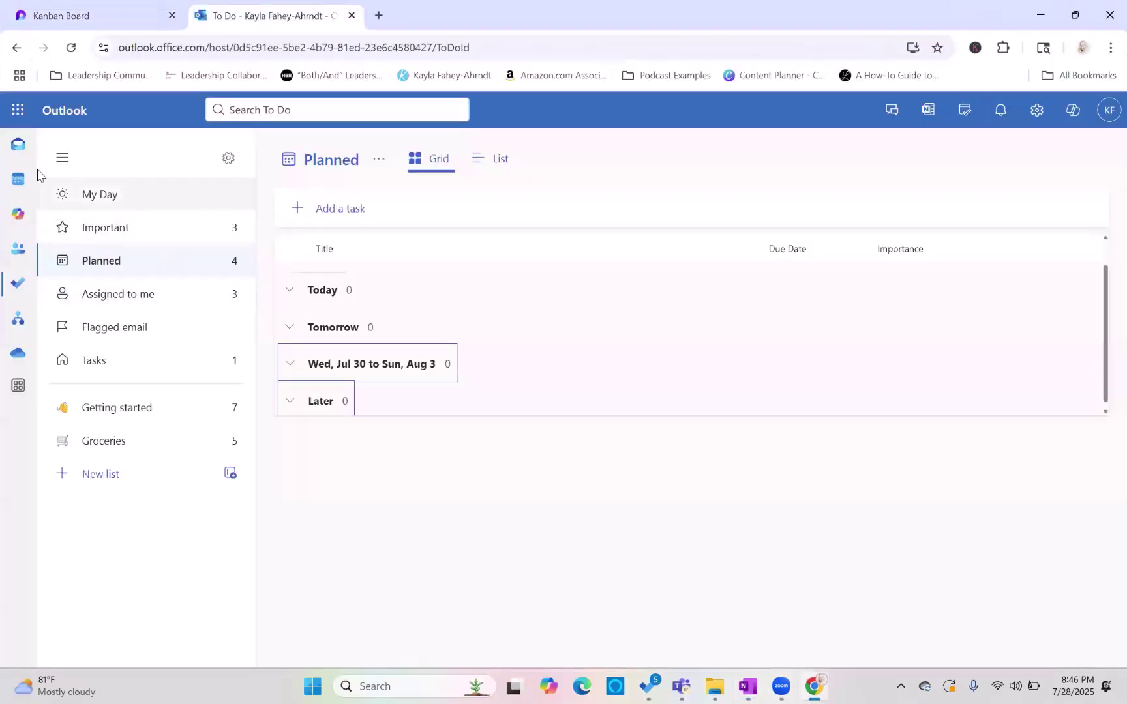
left_click(18, 286)
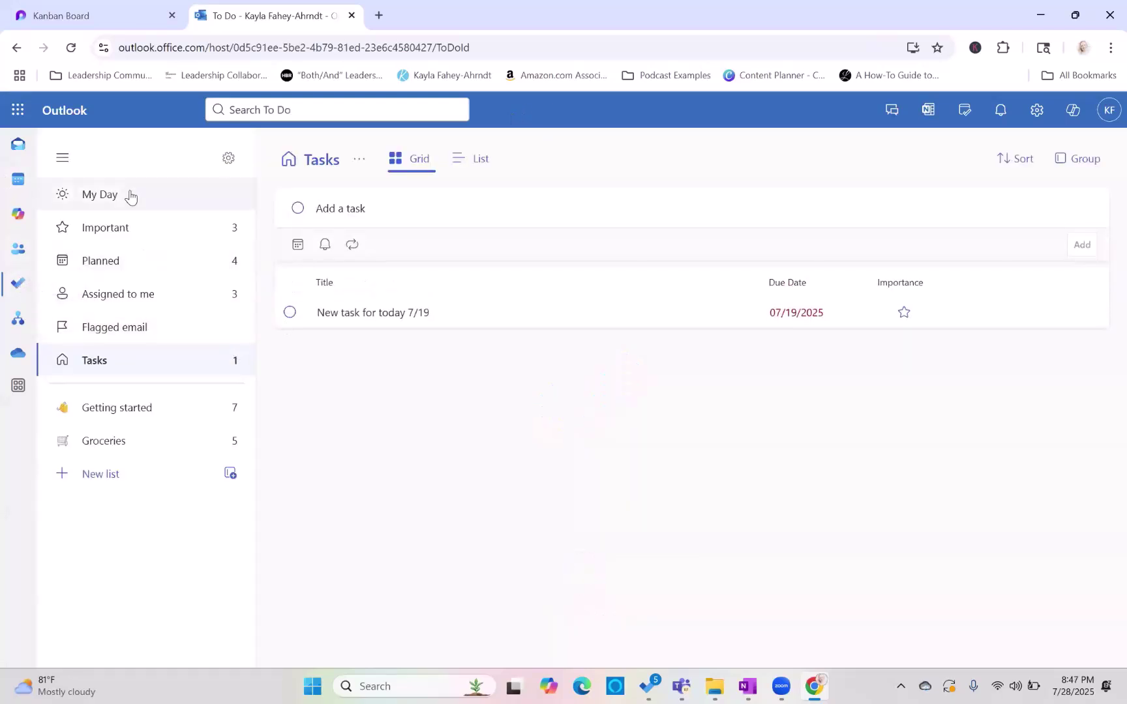
left_click(130, 194)
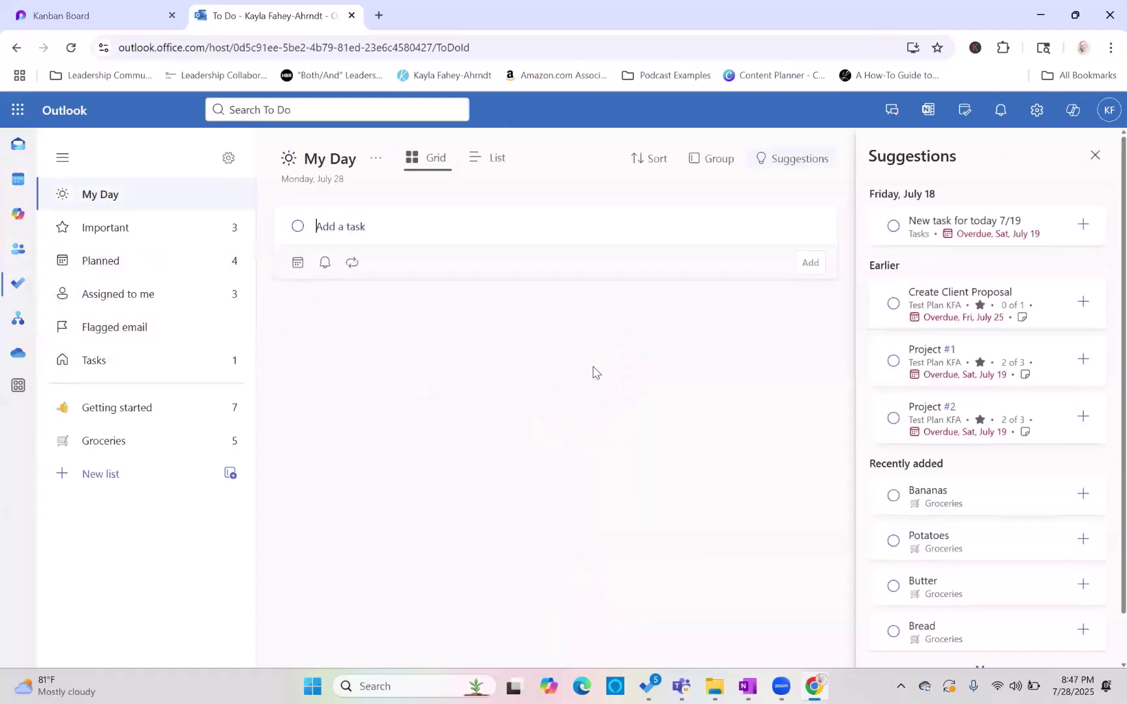
left_click(1042, 12)
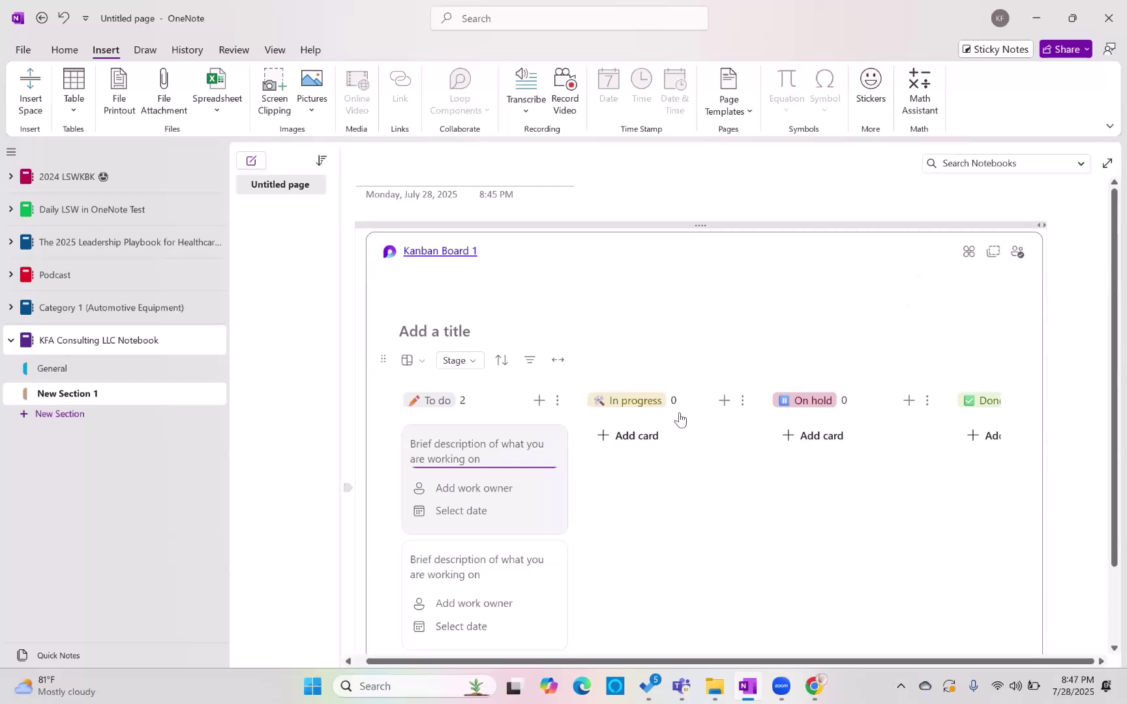
Step: Name the first card 'Project #1', assign an owner, set Jul 2, and expand its details
left_click(483, 457)
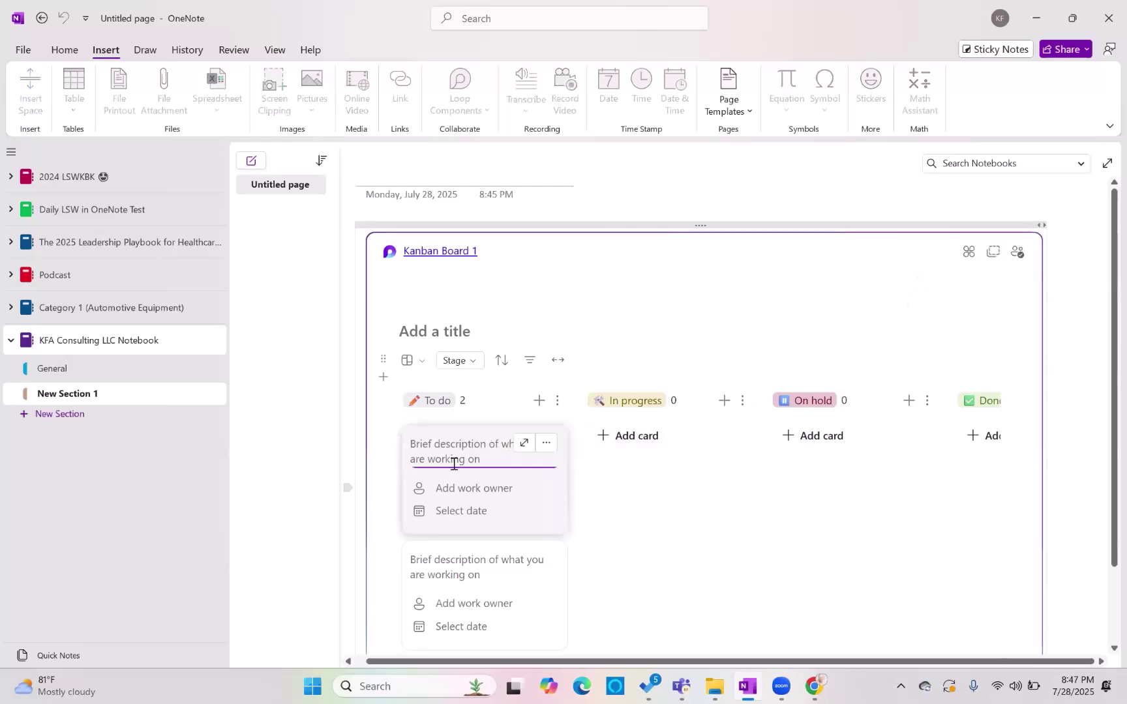
type("PRoje")
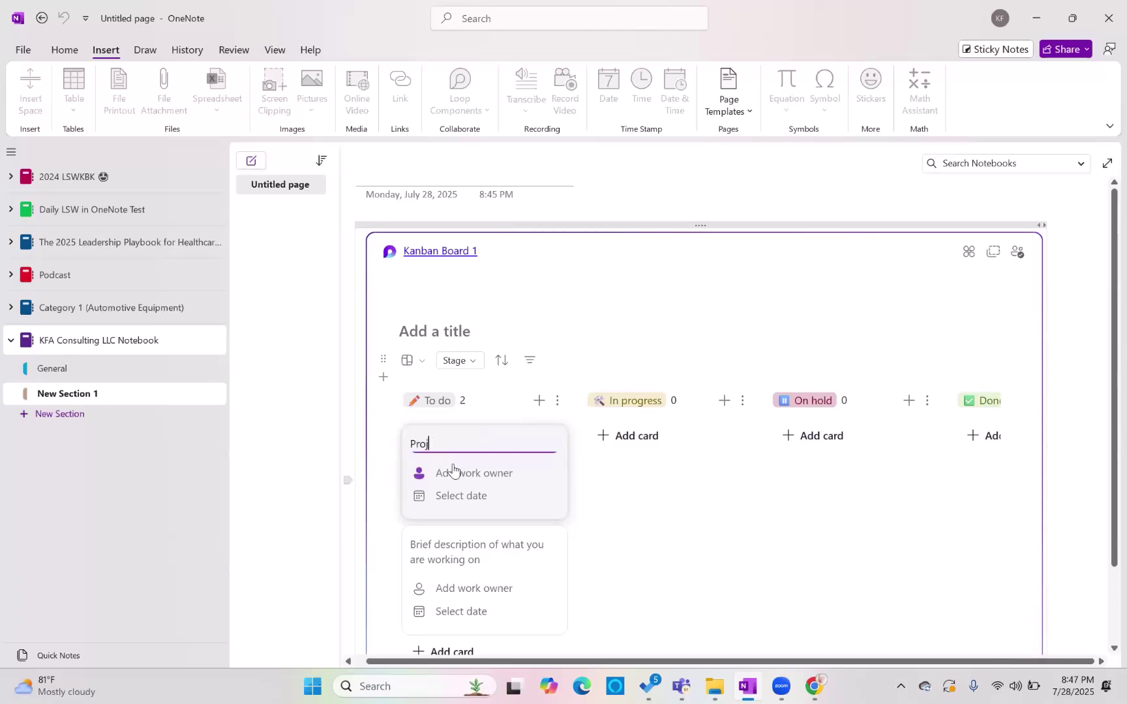
type("ect #1")
left_click(489, 474)
left_click(473, 515)
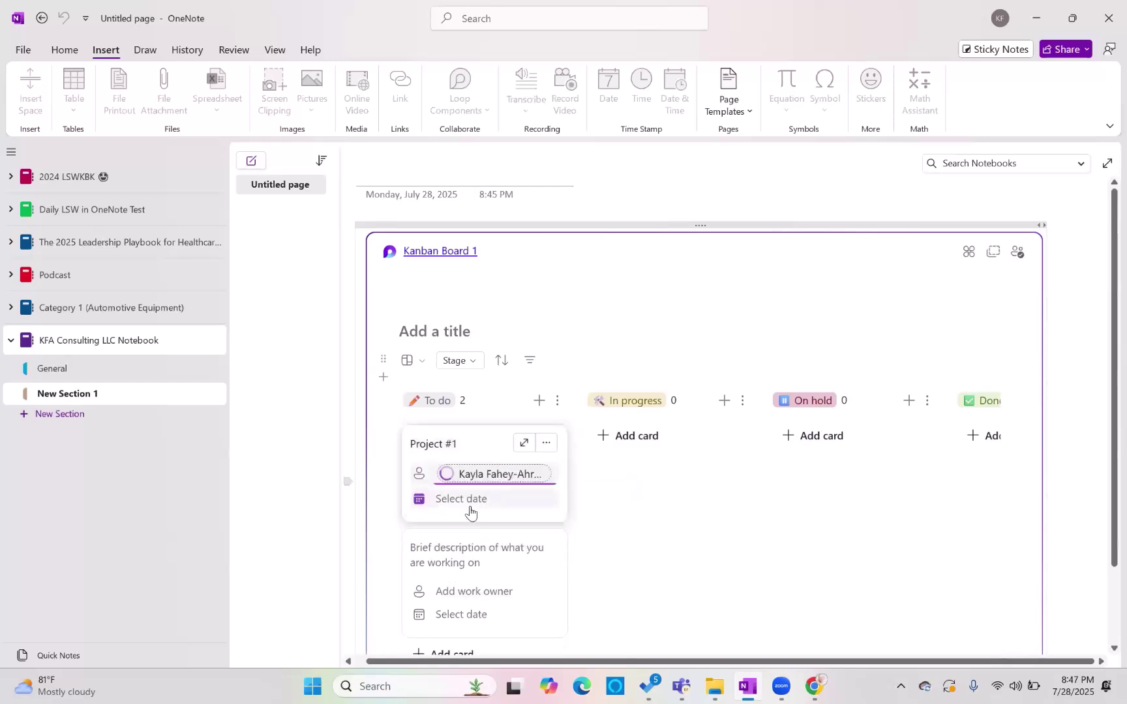
left_click(490, 503)
left_click(530, 584)
left_click(524, 443)
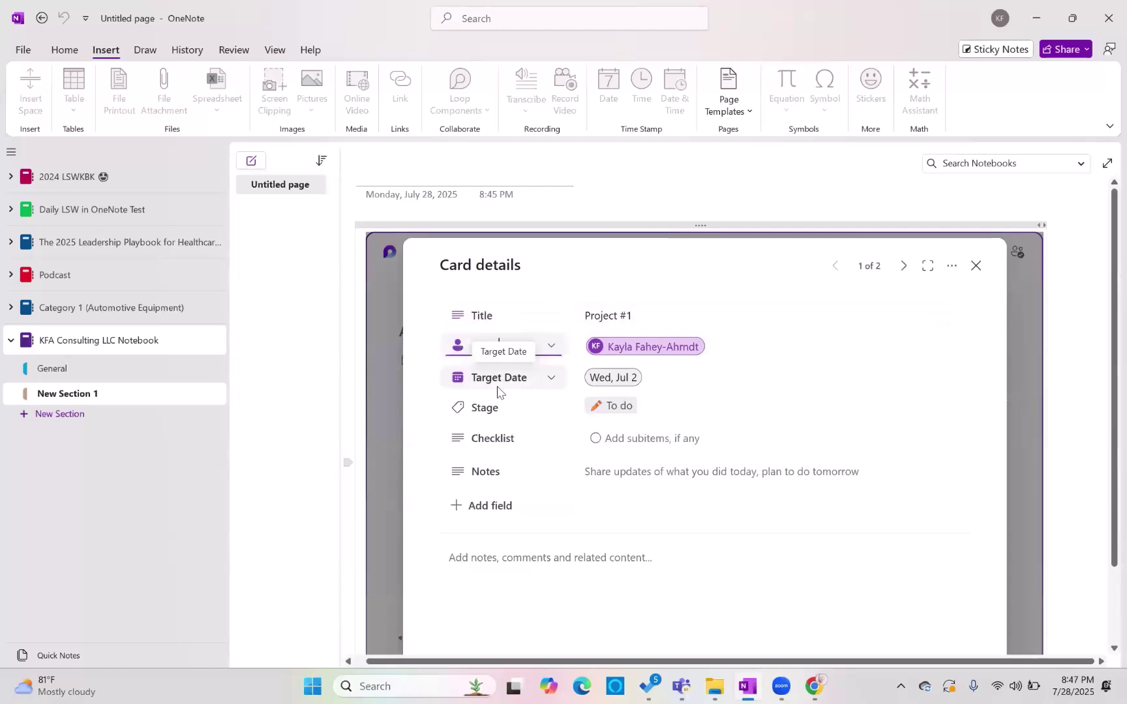
Step: Inspect the Stage, Checklist and Notes field options and Add field types without changing anything
left_click(525, 412)
left_click(546, 418)
left_click(547, 418)
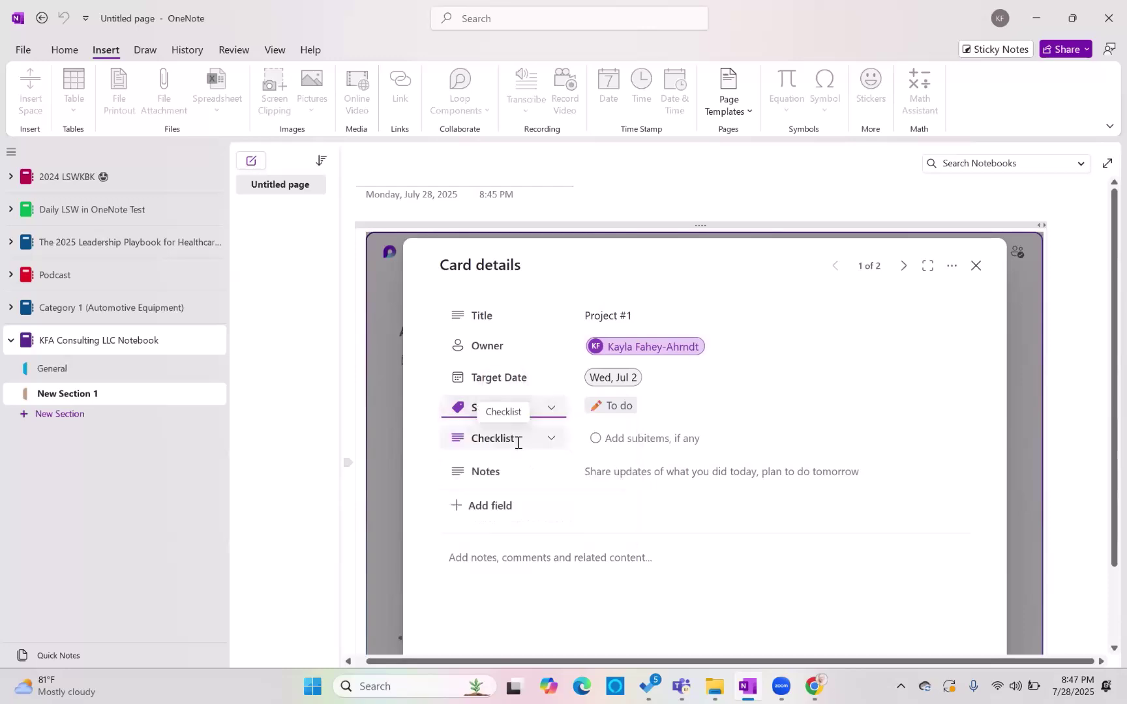
left_click(547, 442)
left_click(548, 478)
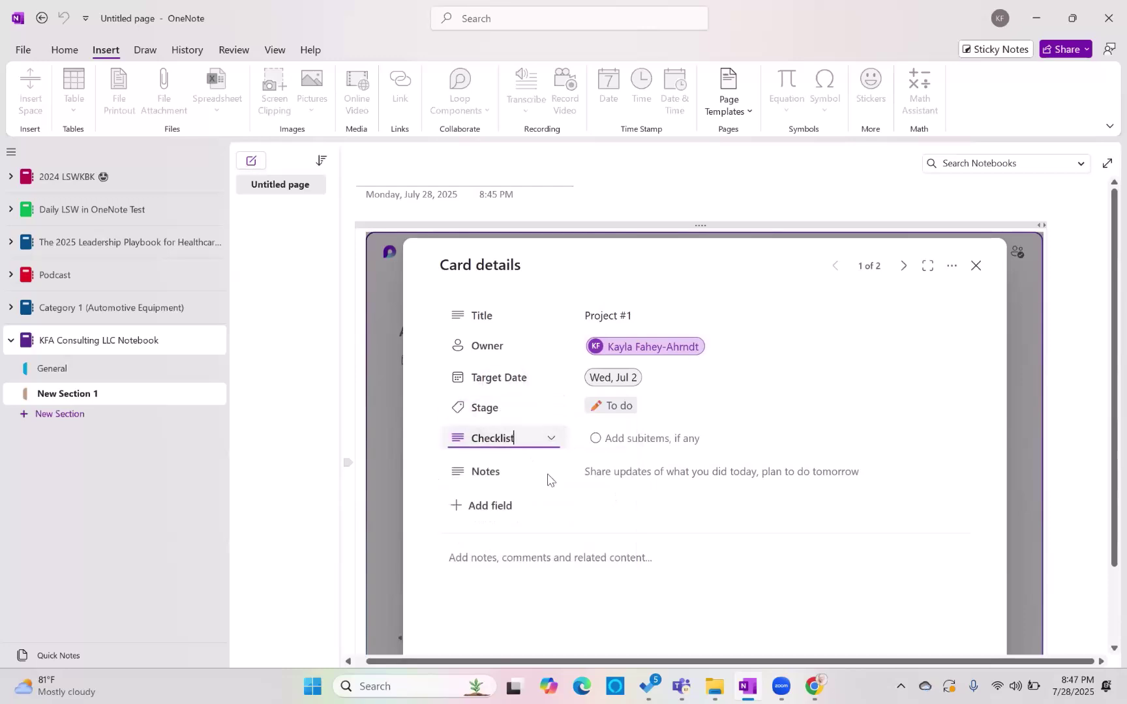
left_click(548, 477)
left_click(548, 478)
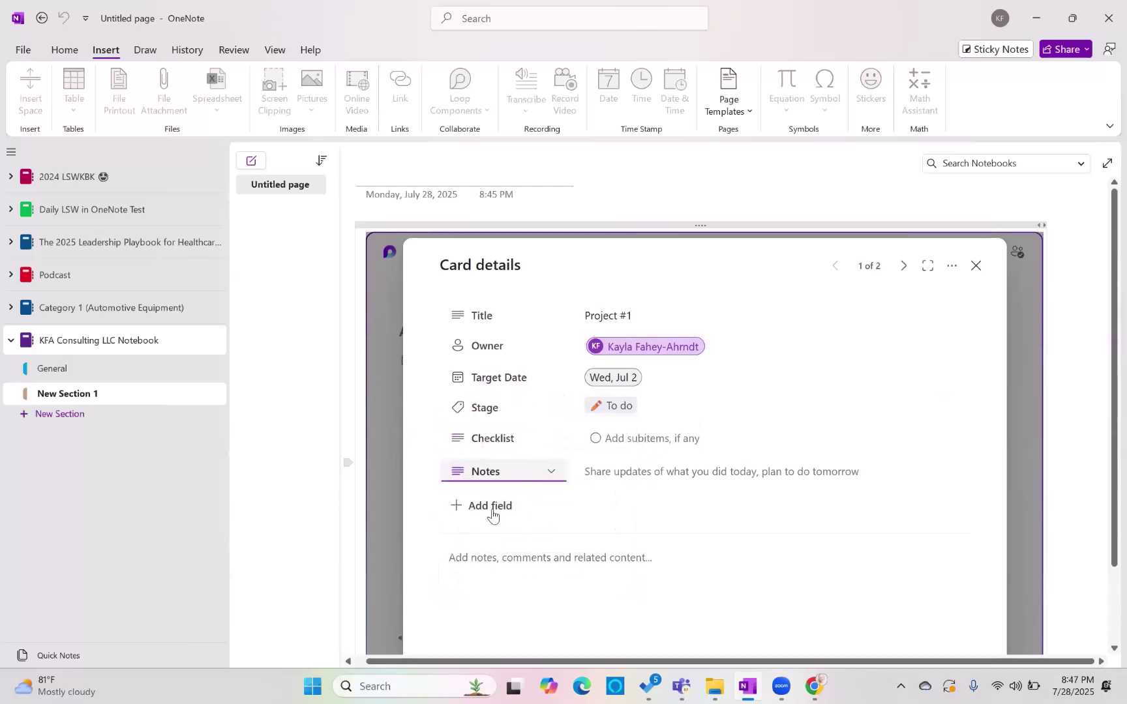
left_click(492, 509)
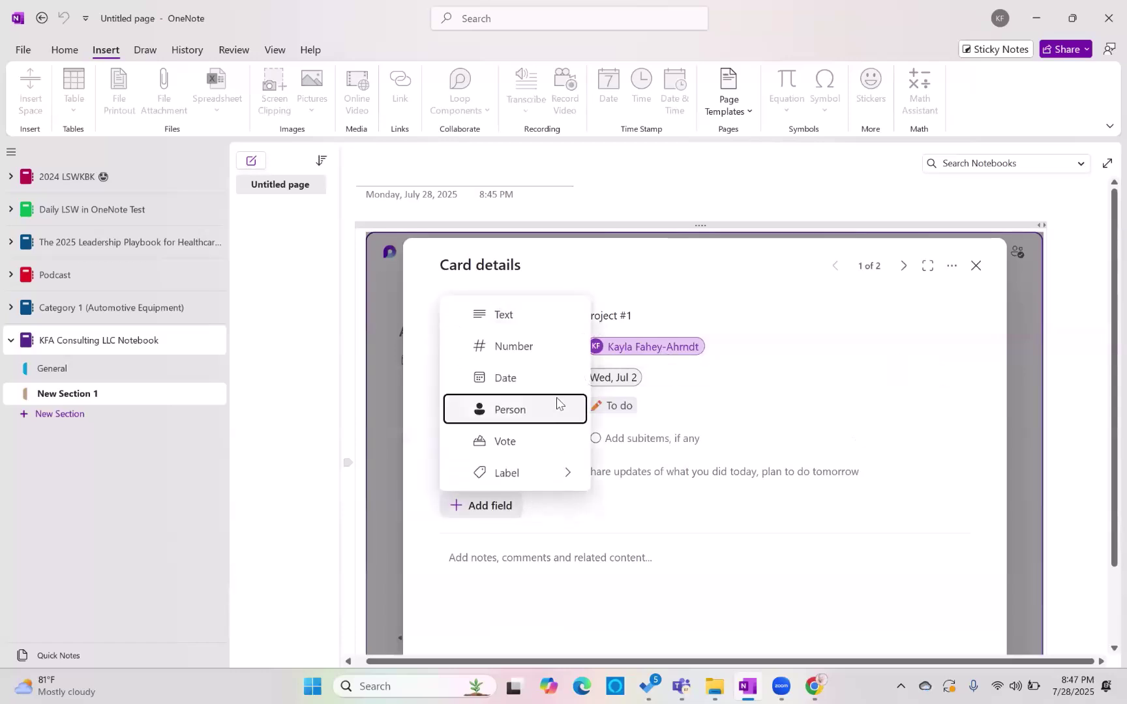
left_click(568, 474)
left_click(847, 365)
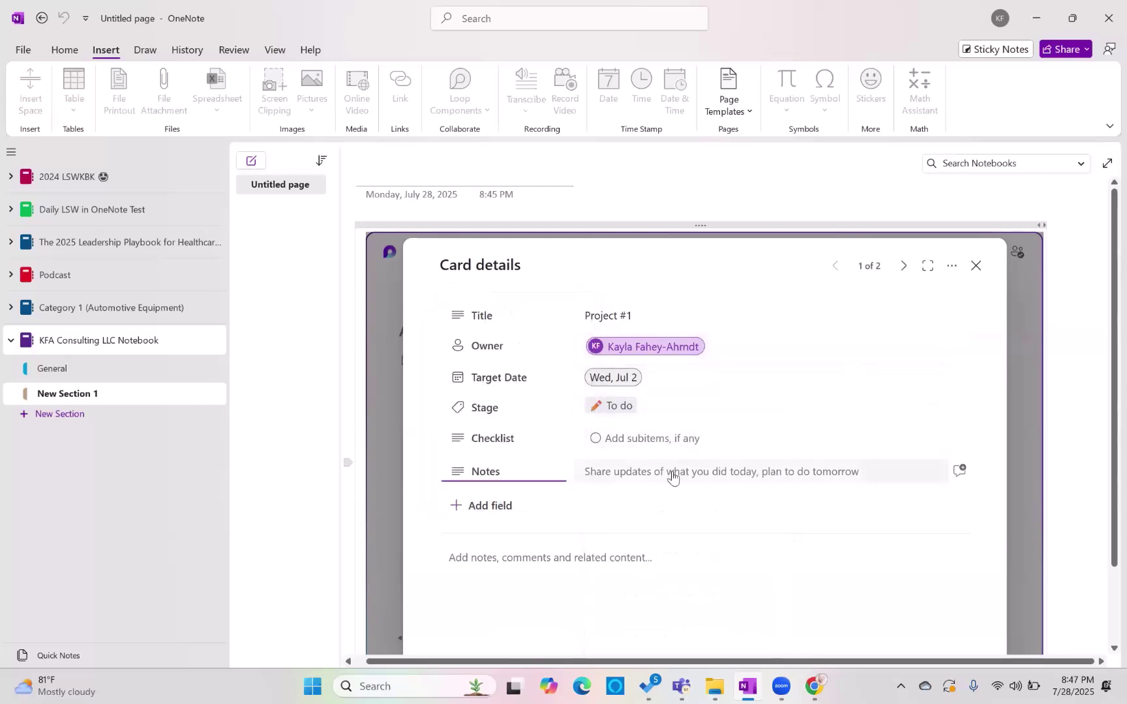
Step: Try a Notes comment and a checklist subitem, then close the Project #1 card details
left_click(965, 476)
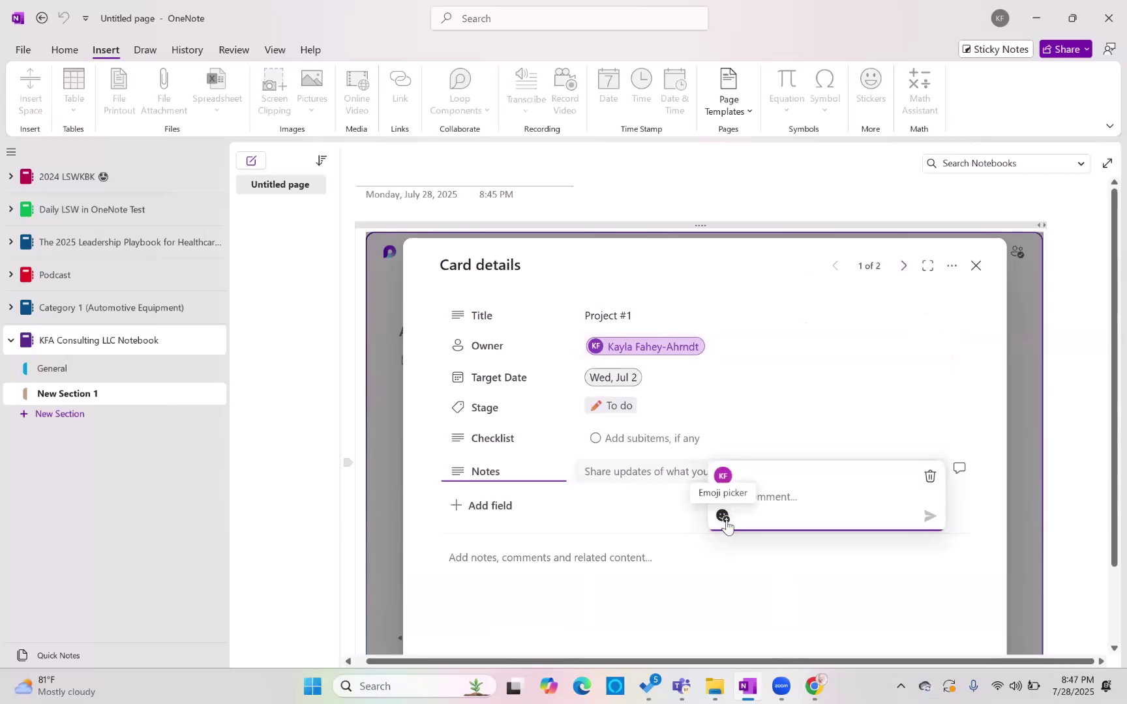
left_click(644, 273)
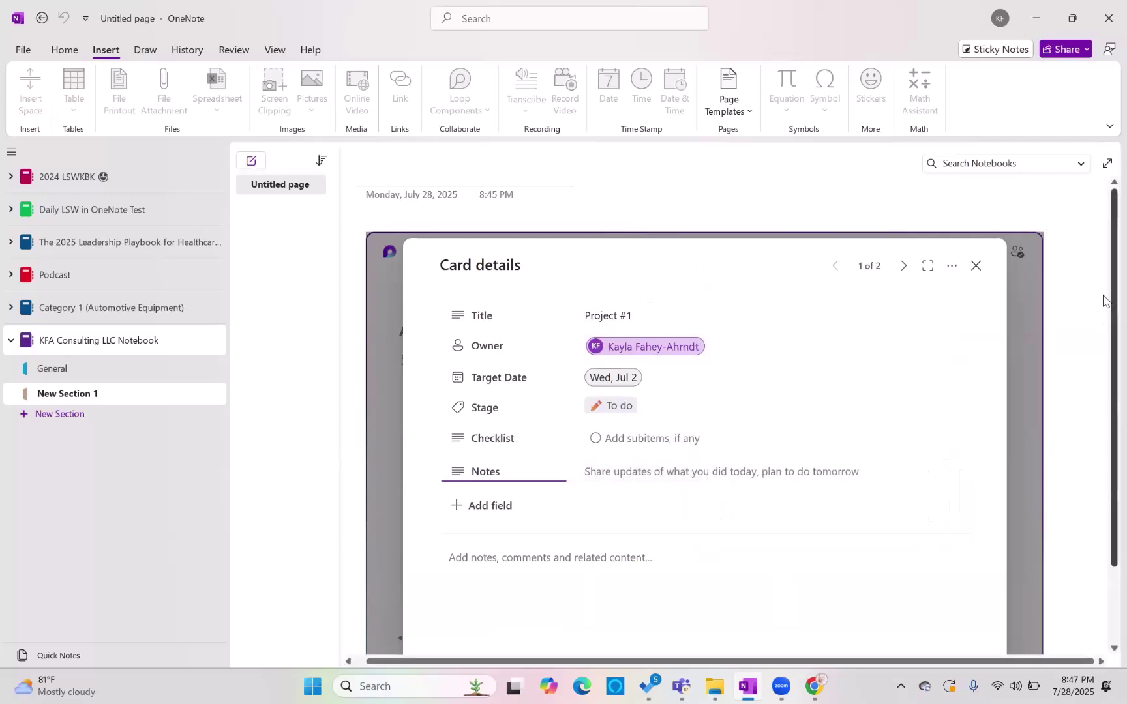
scroll(1104, 352, "down", 1)
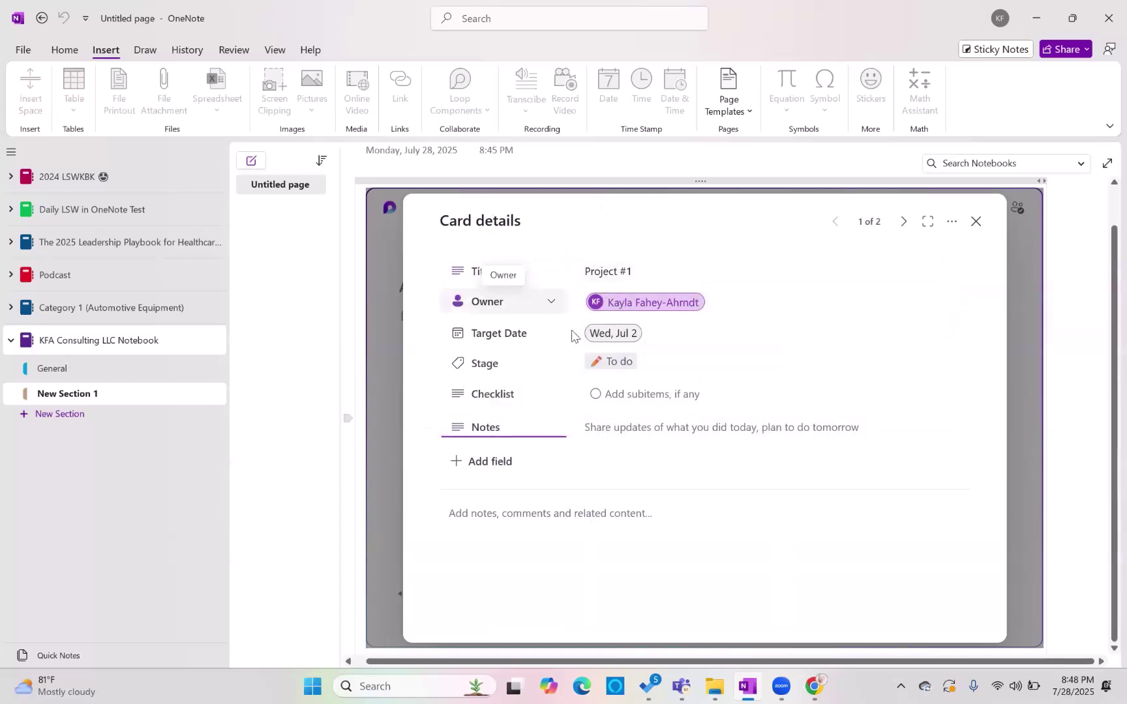
left_click(743, 386)
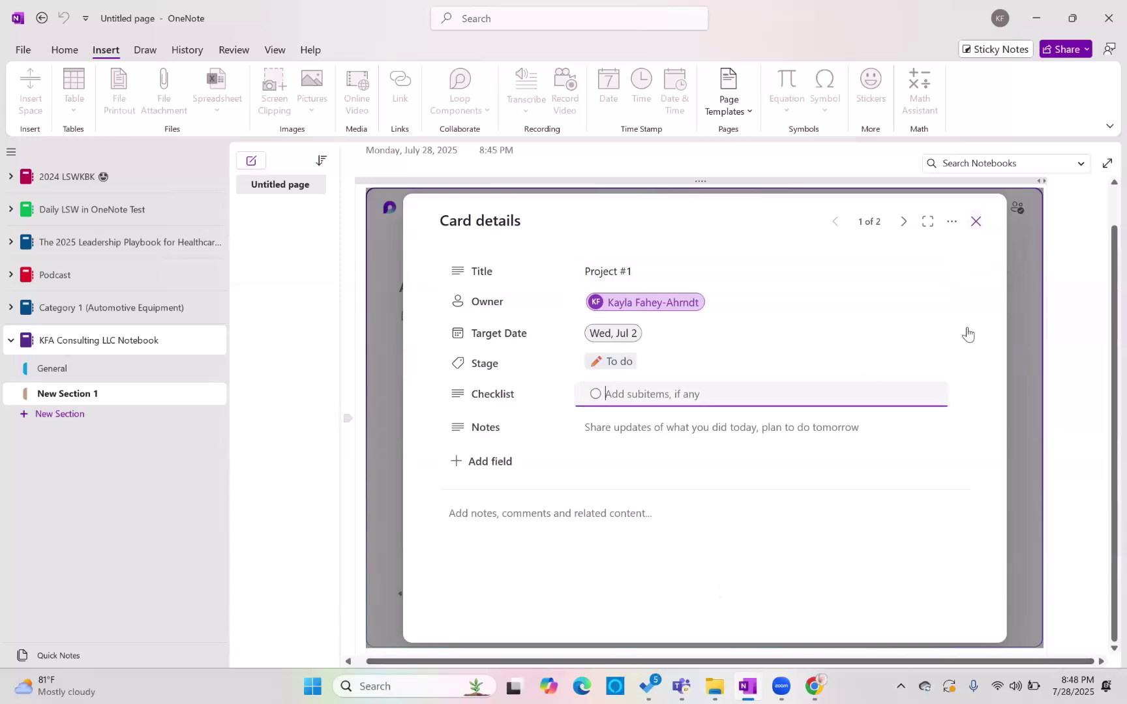
left_click(975, 221)
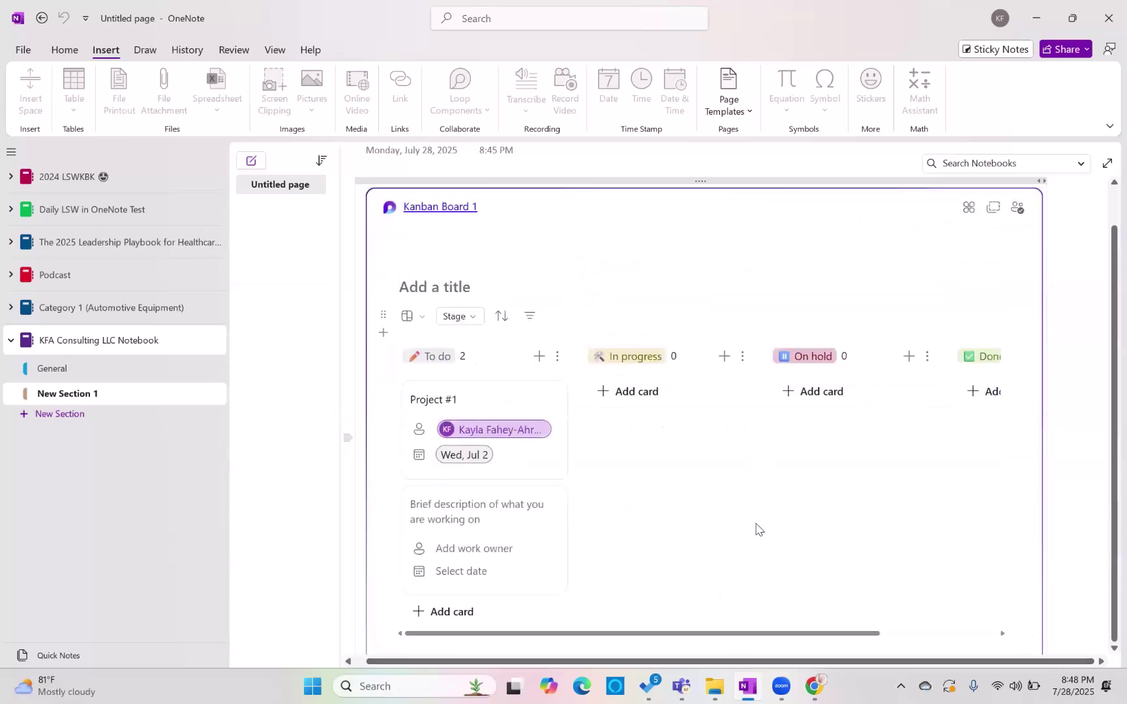
mouse_move(813, 686)
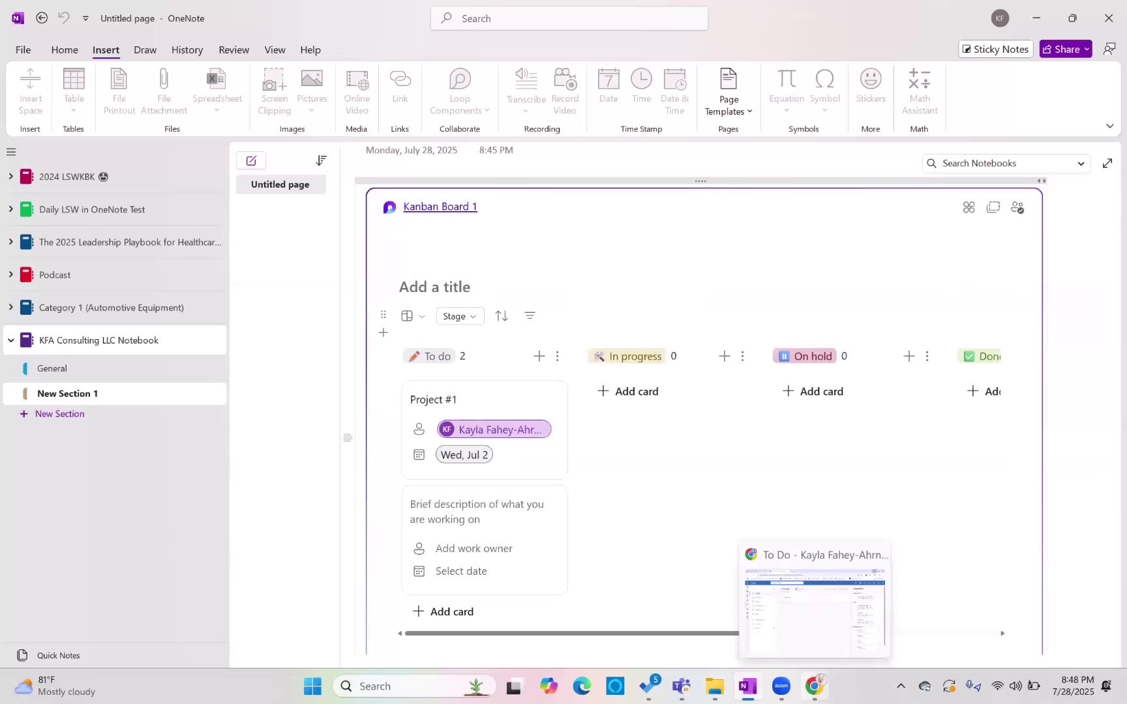
Step: Bring up the Kanban Board Loop page in the browser and dismiss the link-copied notice
left_click(812, 636)
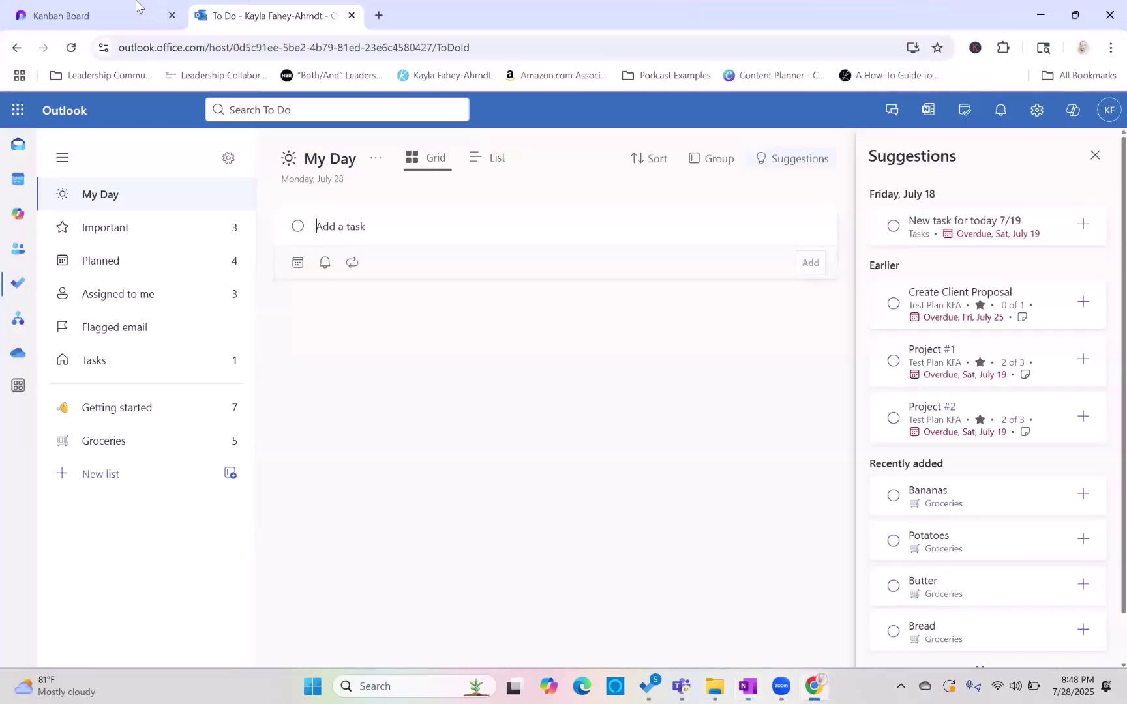
left_click(133, 3)
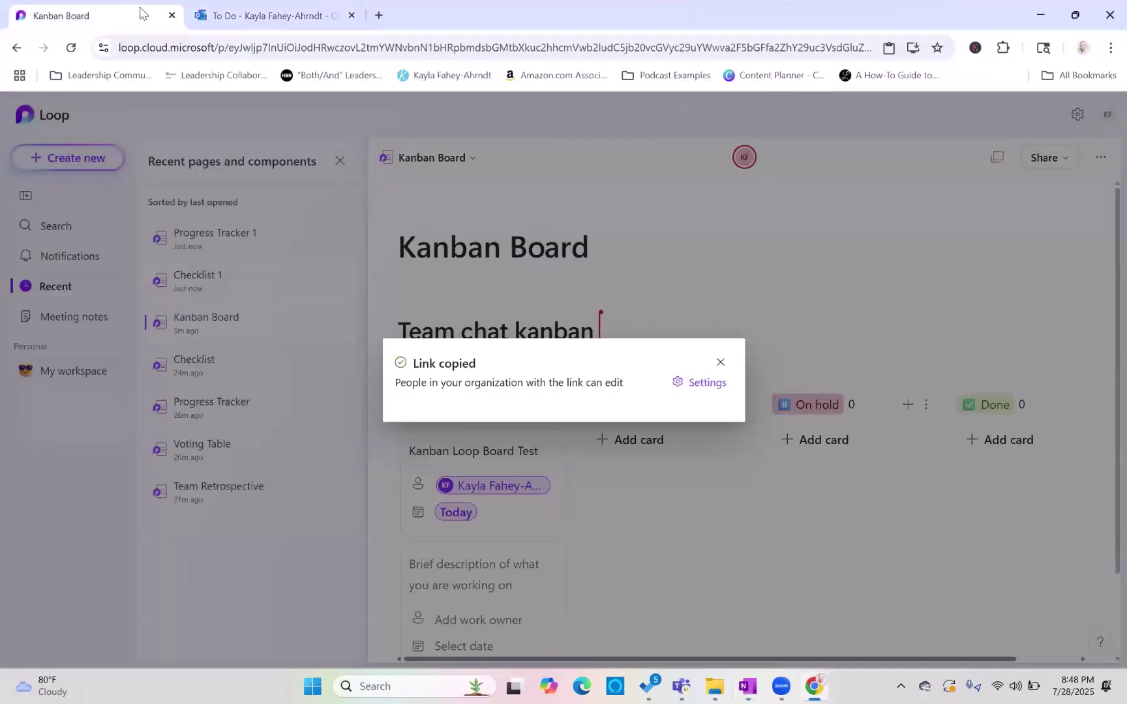
left_click(721, 362)
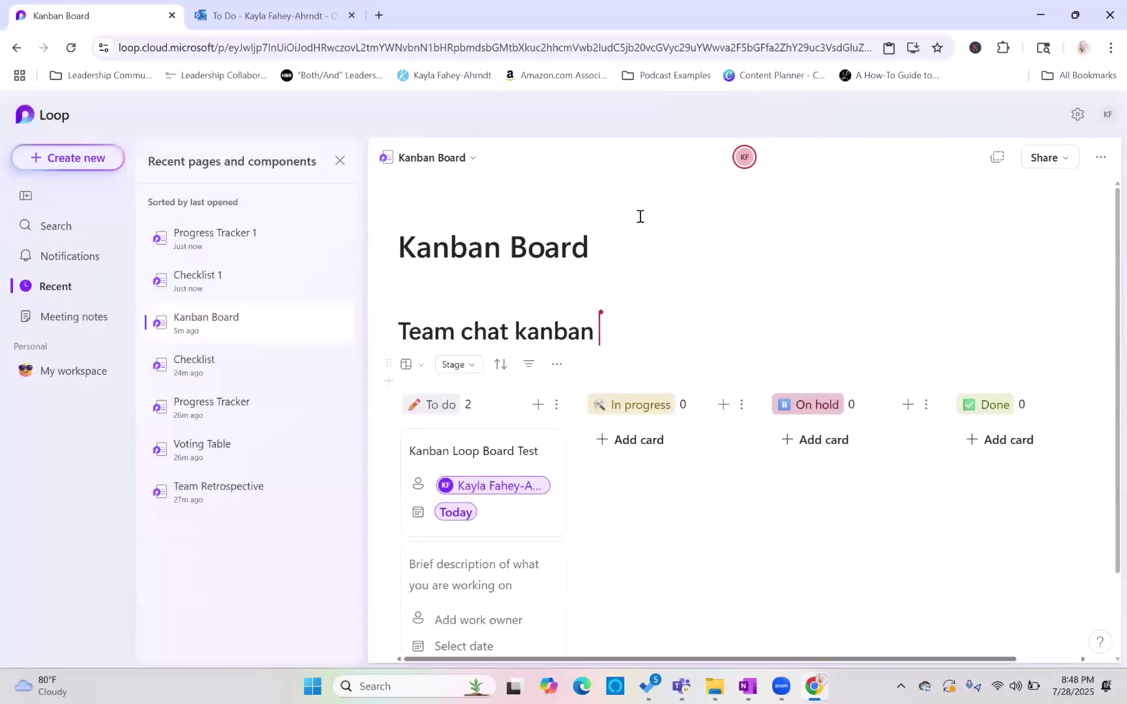
Step: Browse My workspace, Notifications, Recent and Meeting notes in the Loop sidebar
left_click(77, 374)
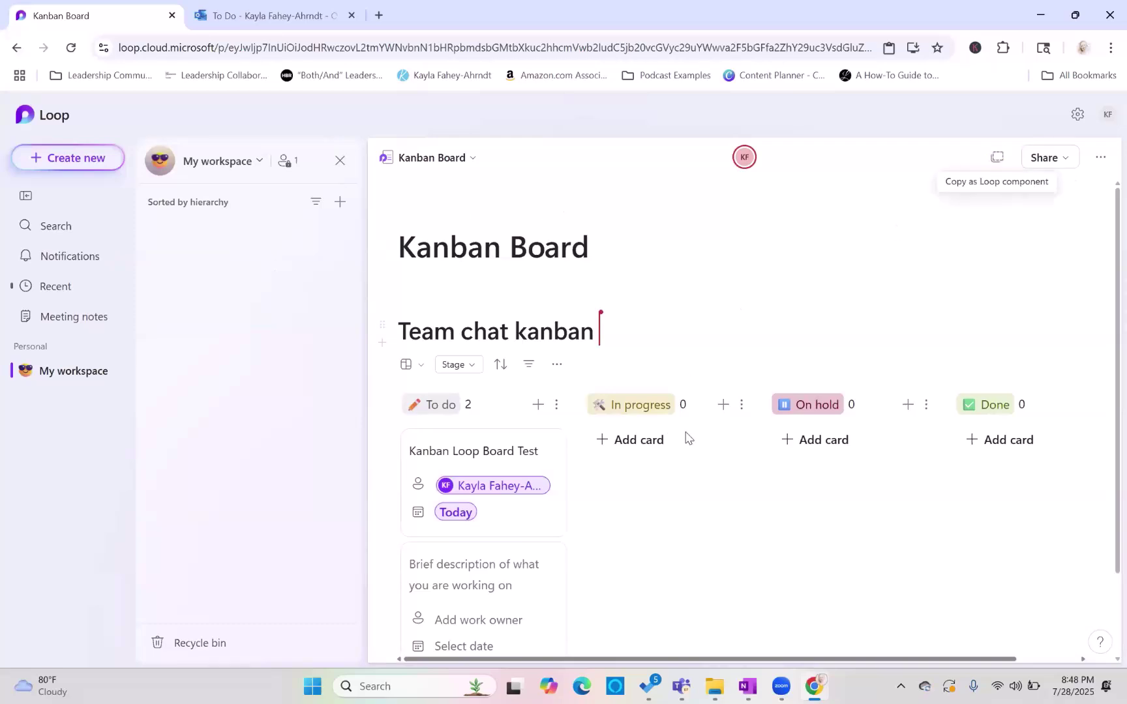
left_click(83, 259)
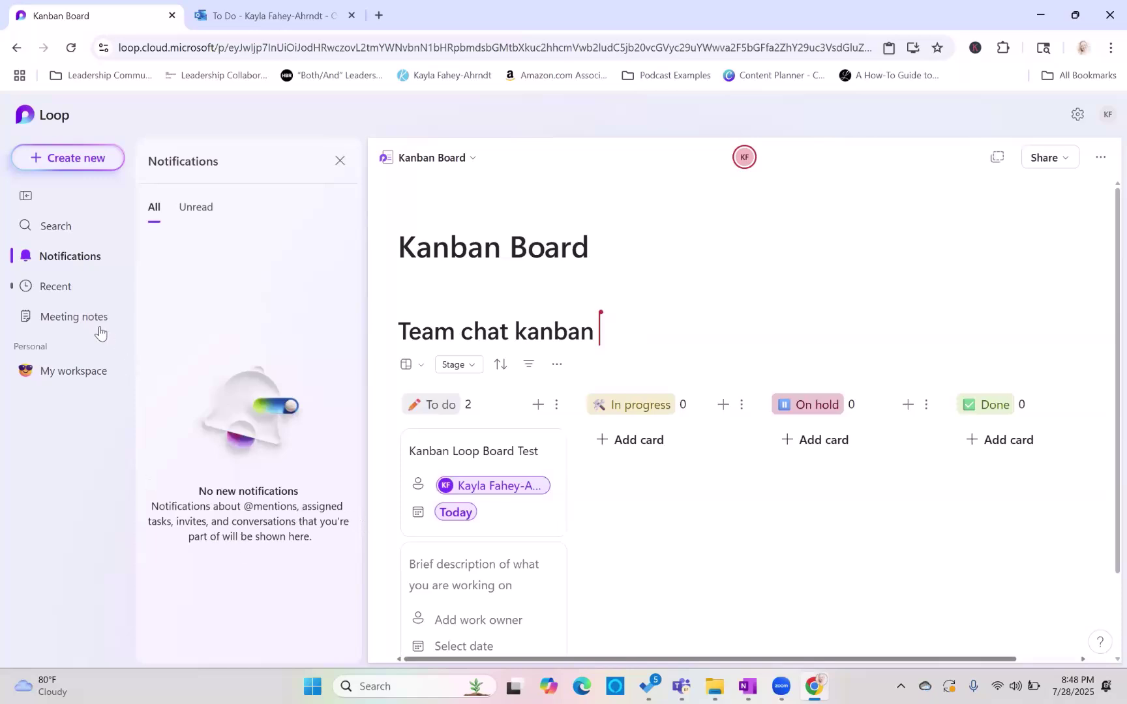
left_click(77, 297)
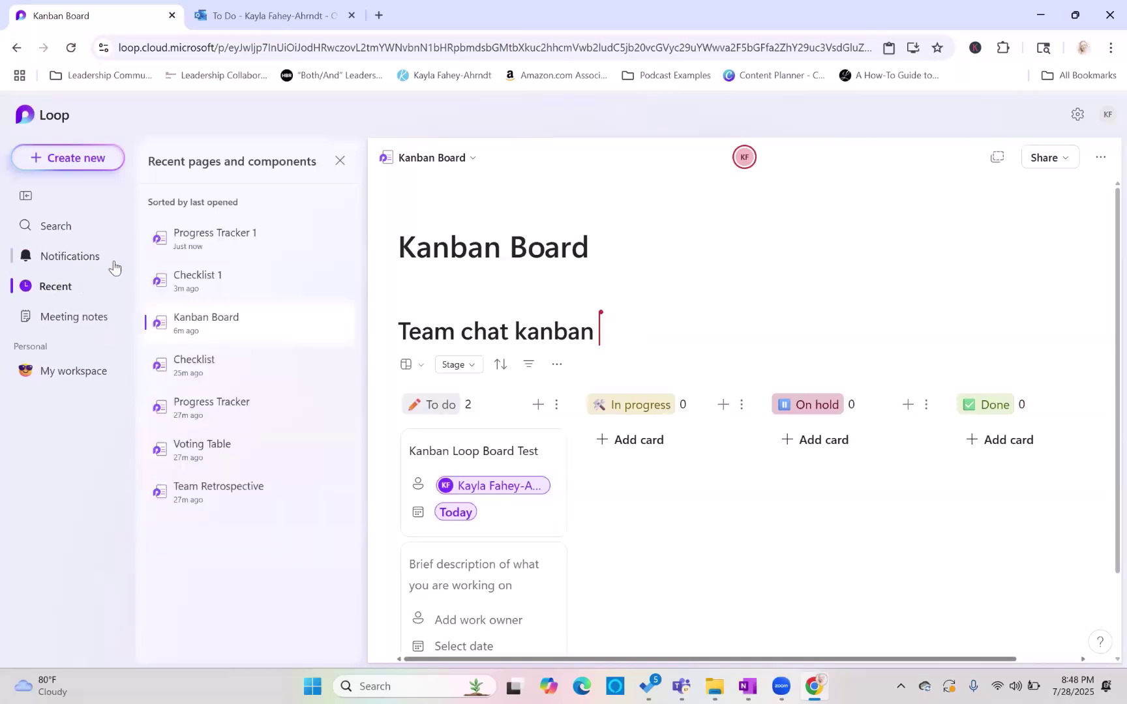
left_click(69, 329)
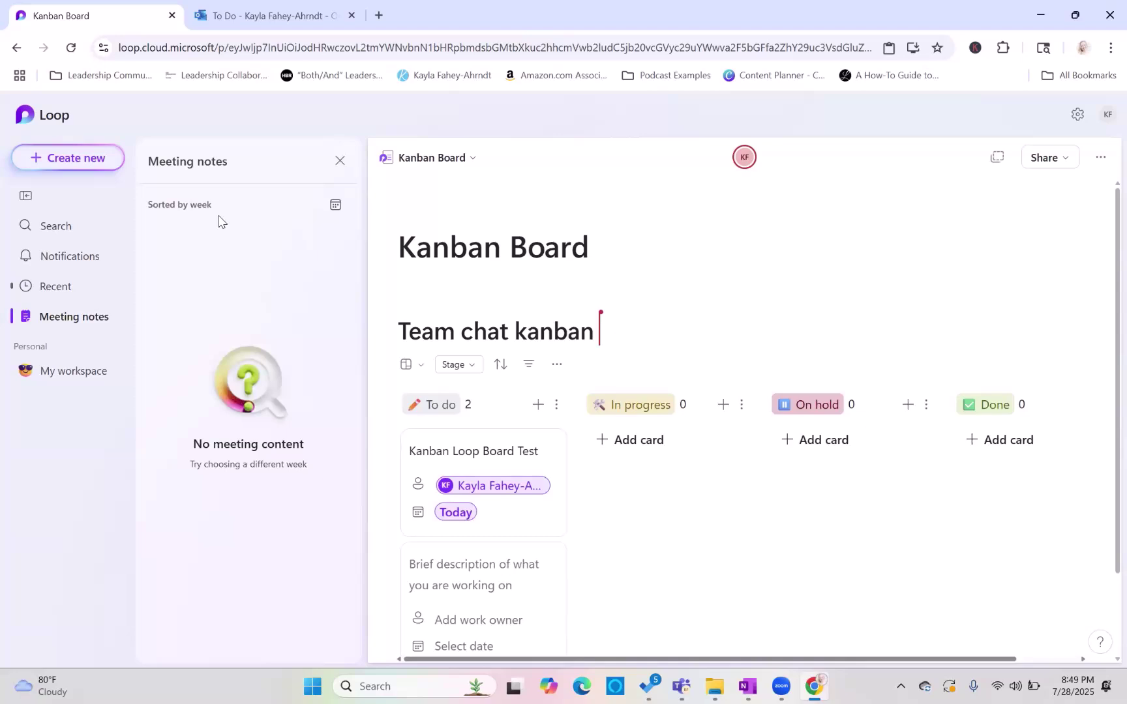
Step: Bring the Teams meeting chat showing the shared Team chat kanban board to the front
mouse_move(682, 686)
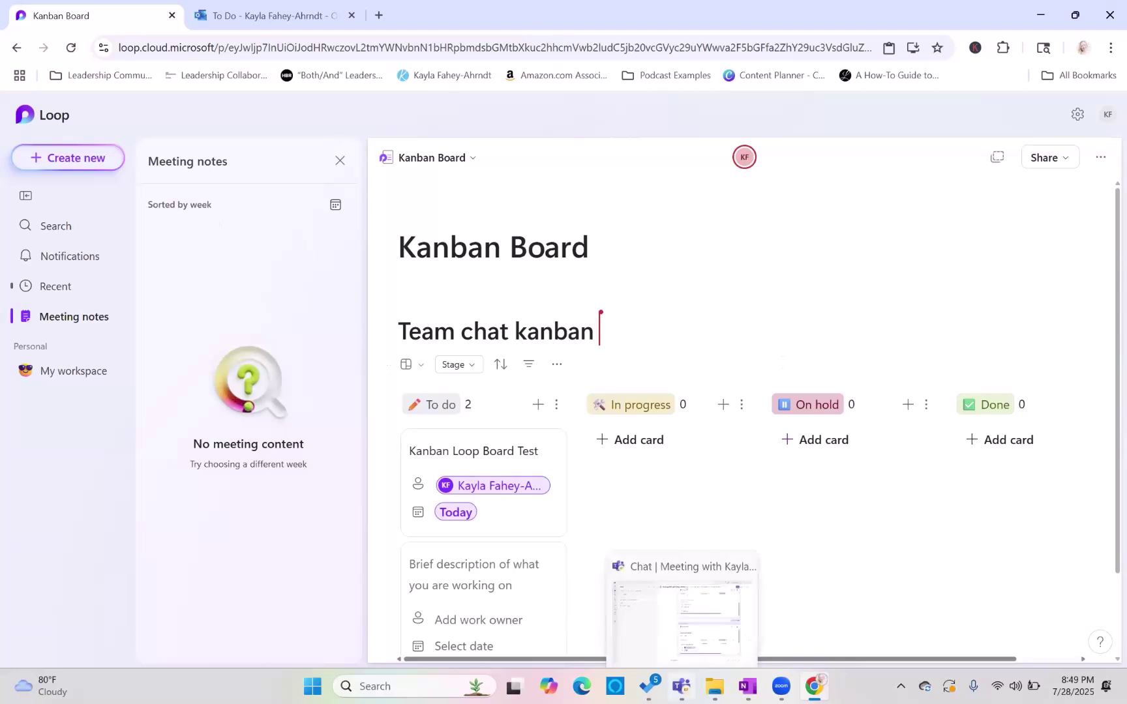
left_click(701, 638)
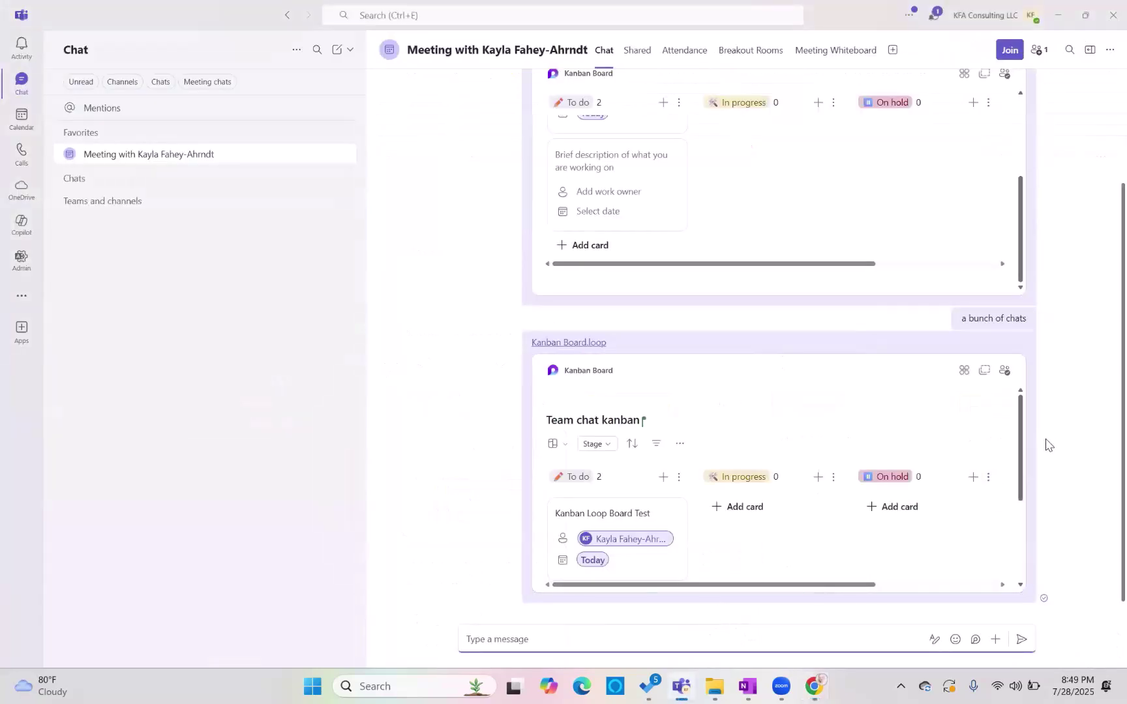